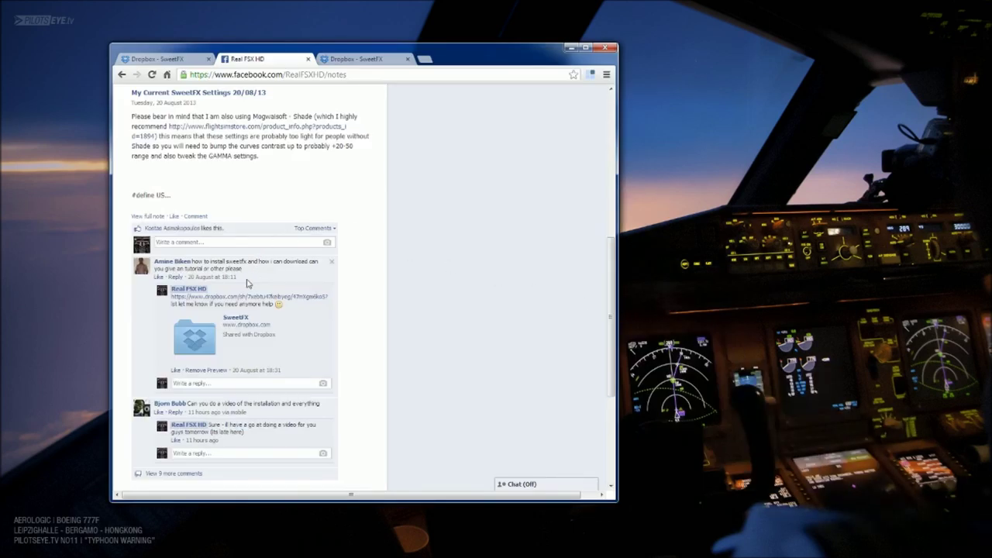
# - Save the shared SweetFX Dropbox folder as SweetFX.zip on the Desktop, then minimize the browser
pyautogui.click(239, 303)
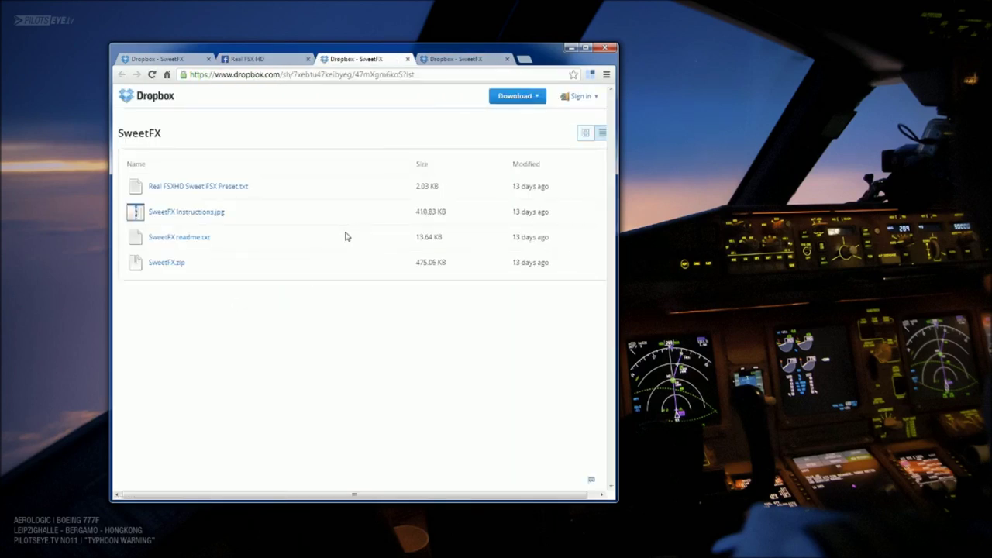
pyautogui.click(517, 95)
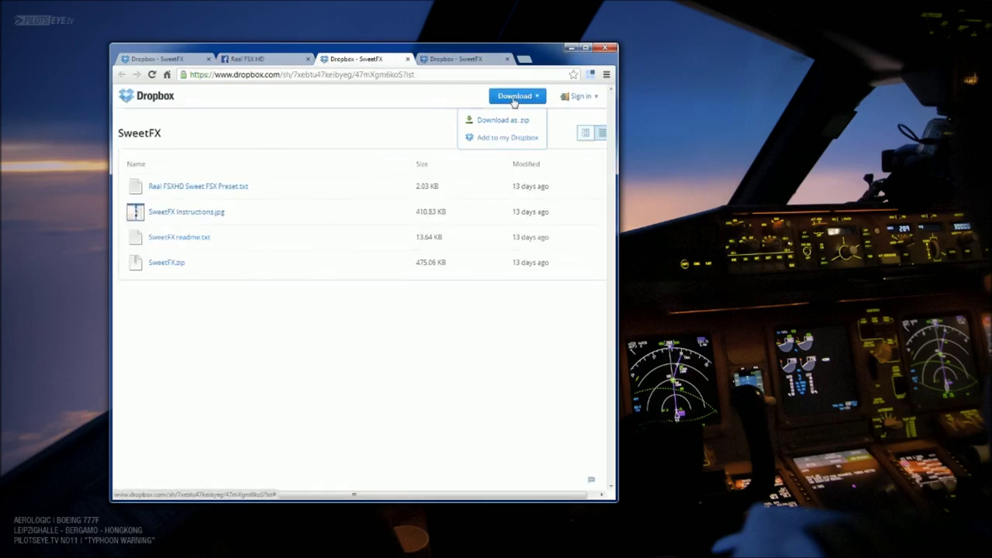
pyautogui.click(502, 118)
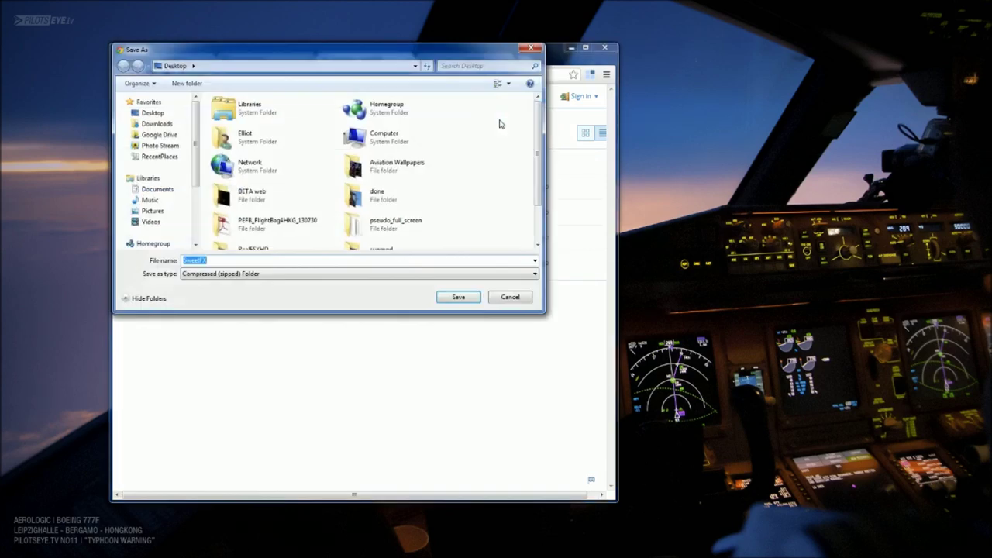
pyautogui.click(140, 114)
pyautogui.click(458, 297)
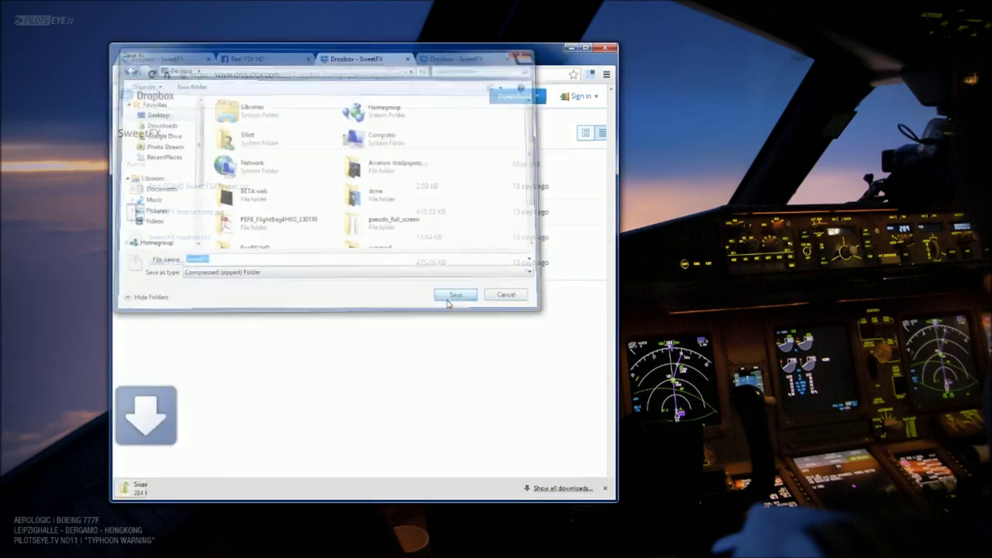
pyautogui.click(570, 48)
# - Extract SweetFX.zip into a SweetFX folder on the desktop and open that folder
pyautogui.moveTo(14, 17); pyautogui.dragTo(175, 167)
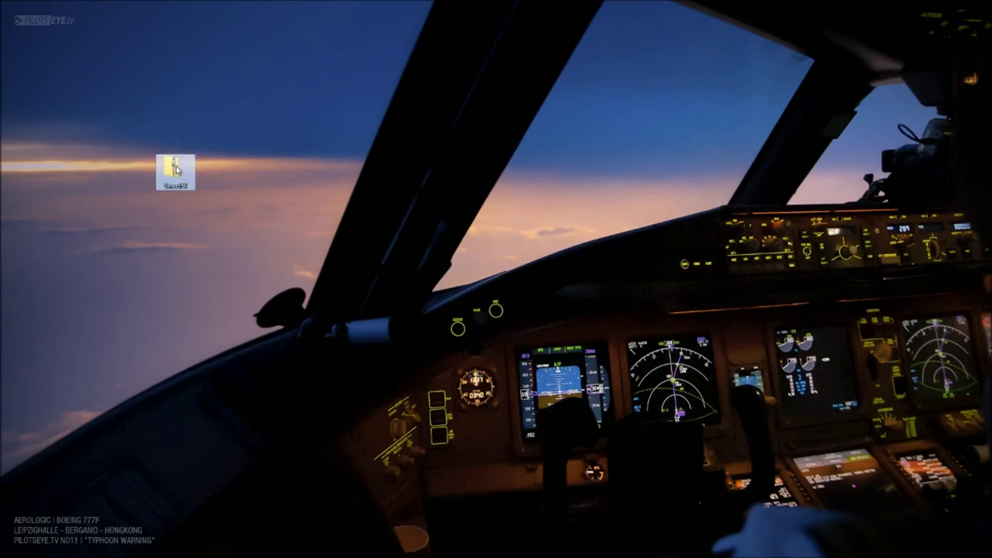
pyautogui.rightClick(177, 166)
pyautogui.click(205, 189)
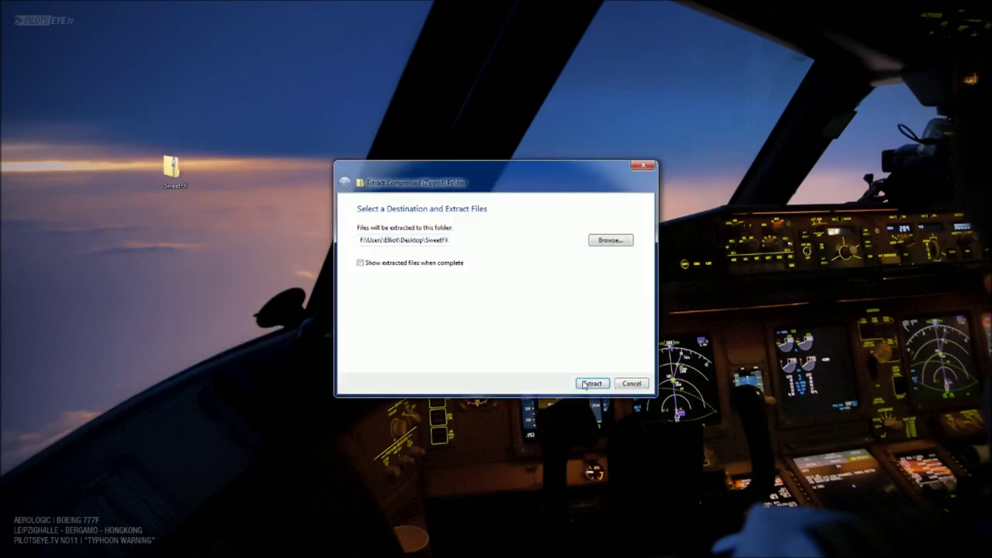
pyautogui.click(591, 381)
pyautogui.moveTo(15, 17); pyautogui.dragTo(214, 172)
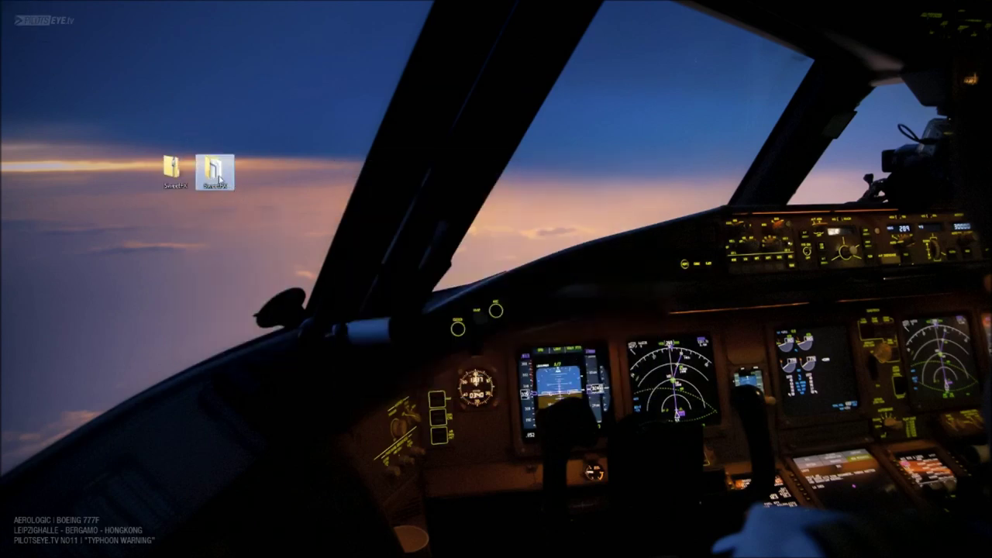
pyautogui.doubleClick(215, 172)
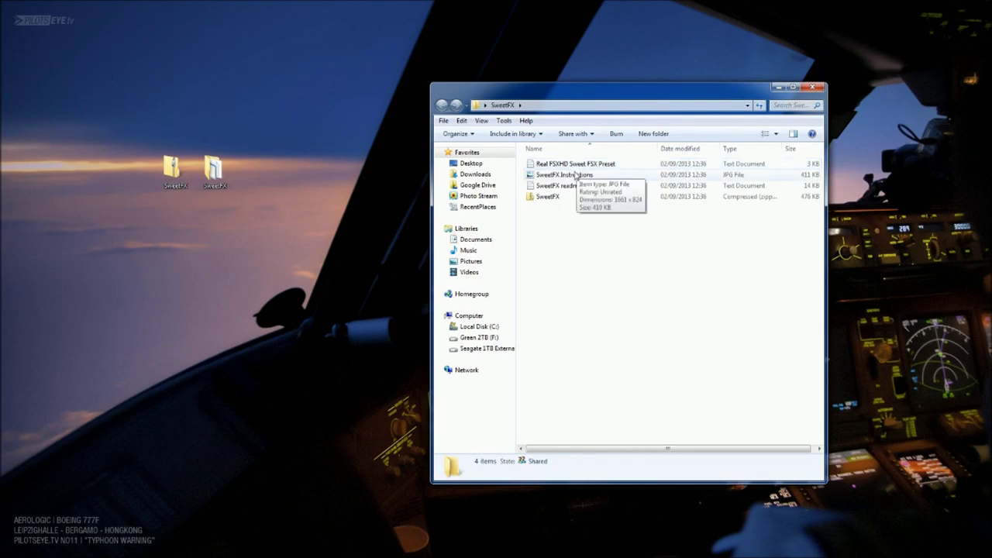
pyautogui.doubleClick(578, 175)
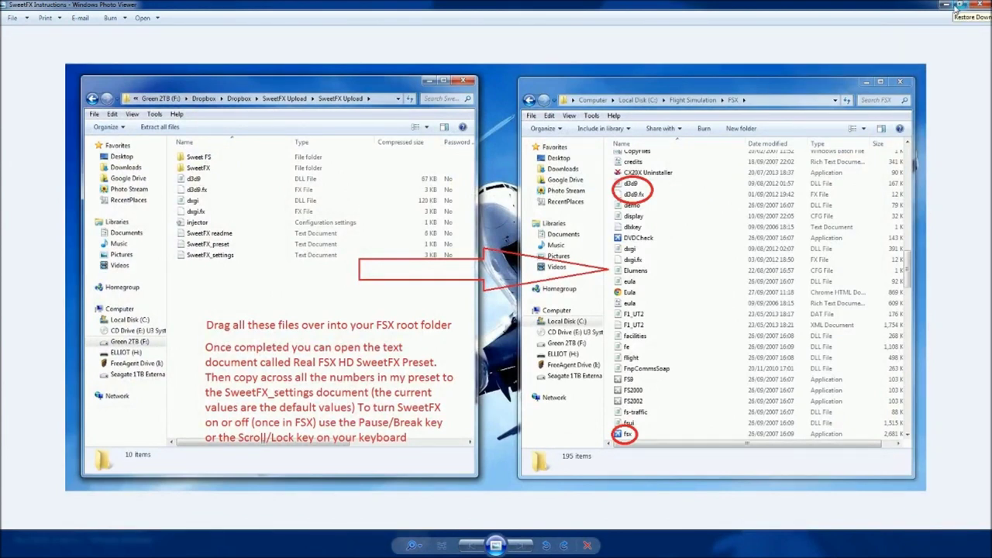
pyautogui.click(981, 5)
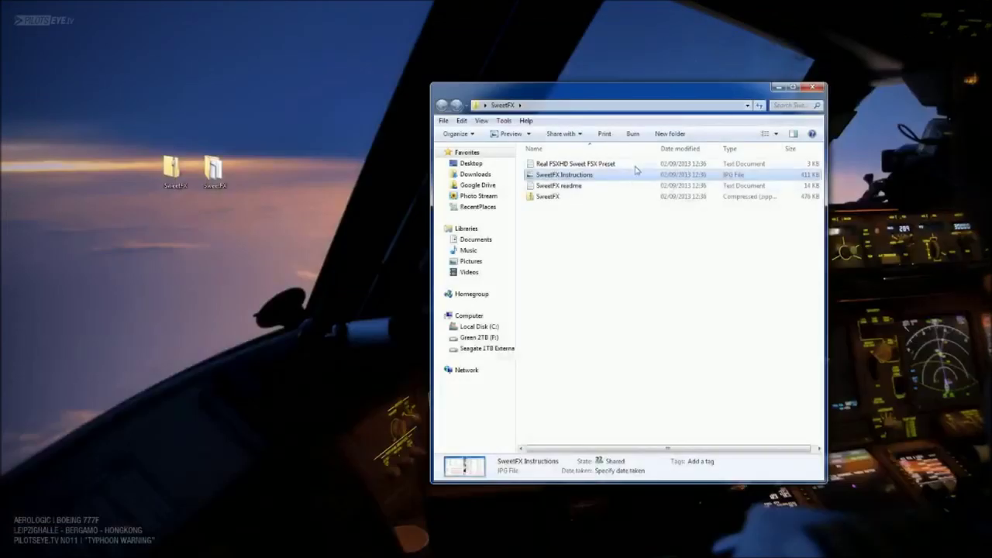
pyautogui.doubleClick(573, 186)
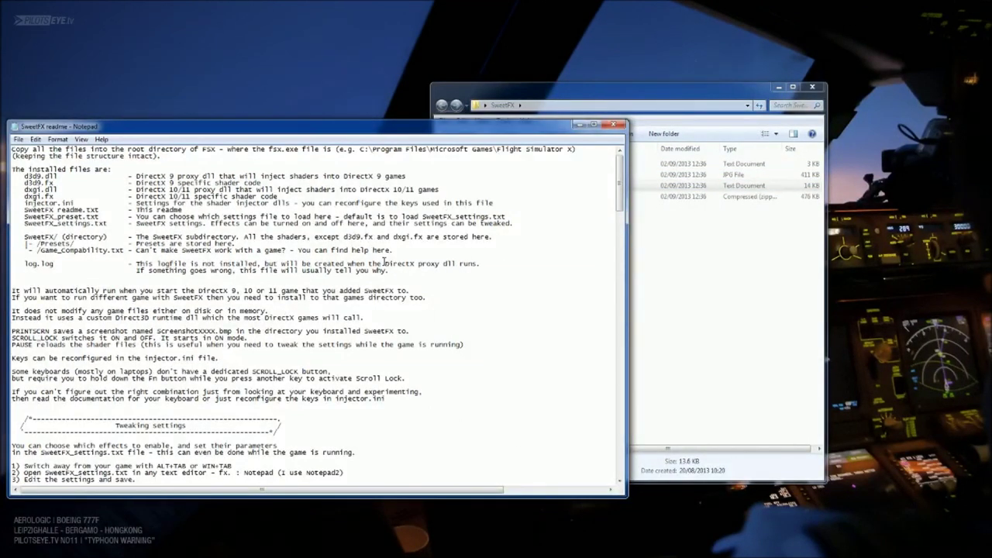
pyautogui.click(613, 125)
pyautogui.click(564, 199)
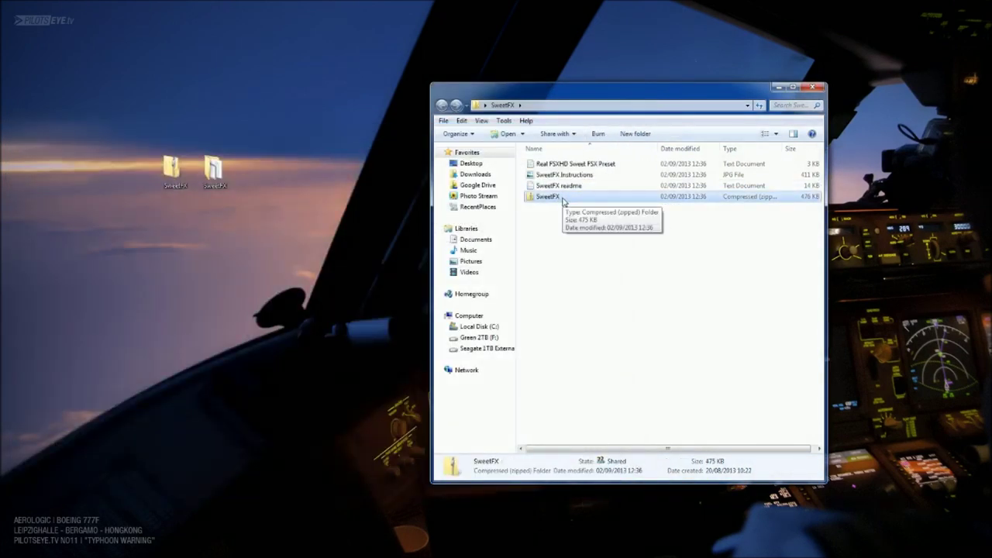
pyautogui.rightClick(563, 201)
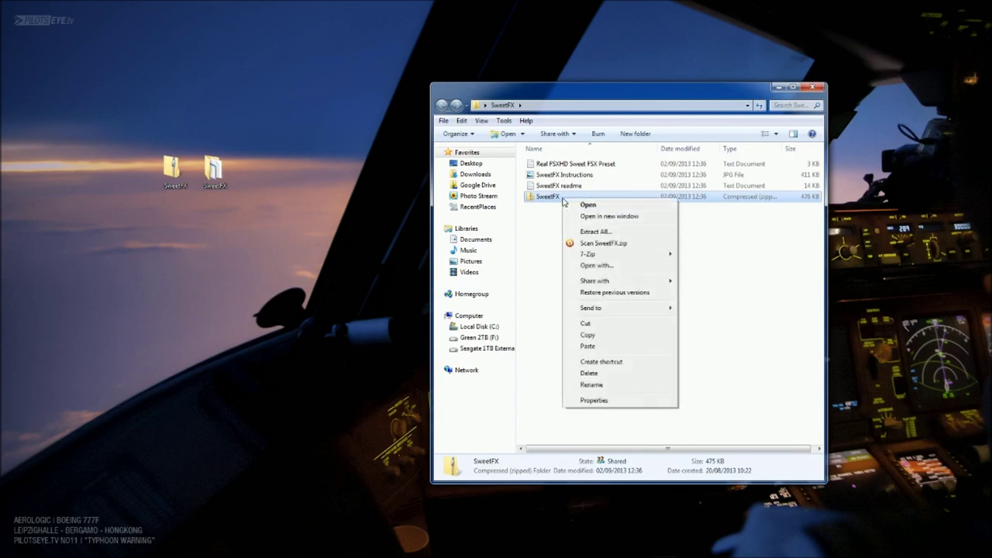
# - Extract the inner SweetFX zip and open its SweetFX Upload folder on the left side
pyautogui.click(594, 232)
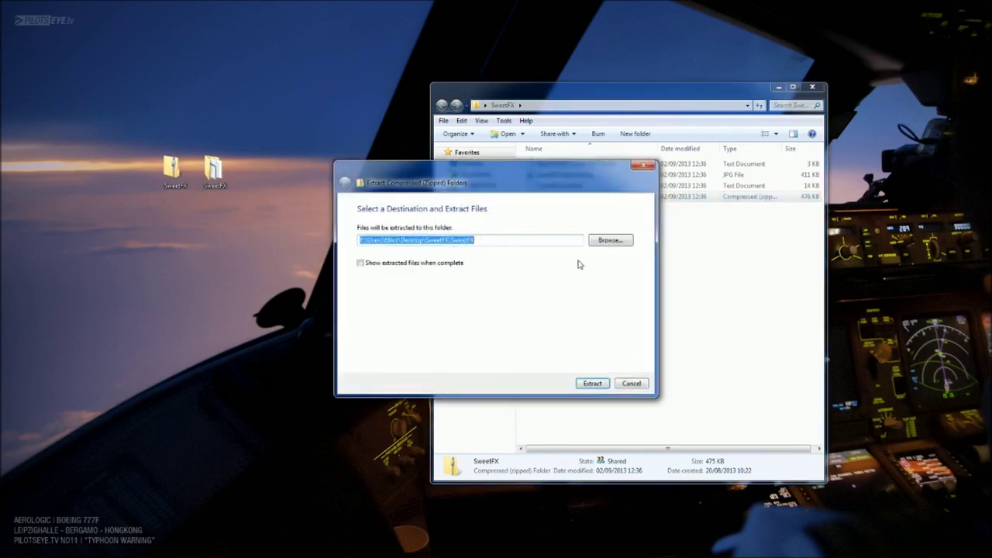
pyautogui.click(593, 383)
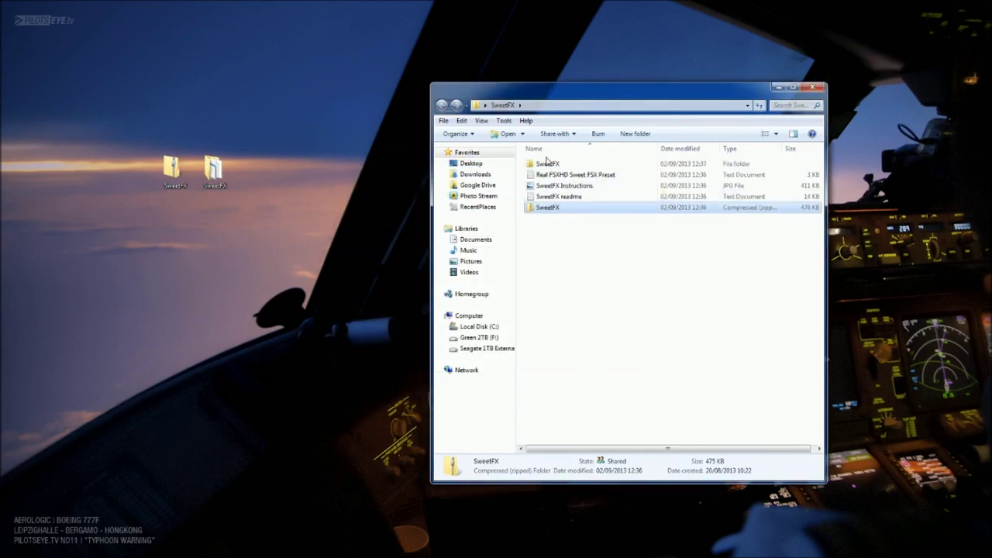
pyautogui.doubleClick(546, 164)
pyautogui.doubleClick(547, 165)
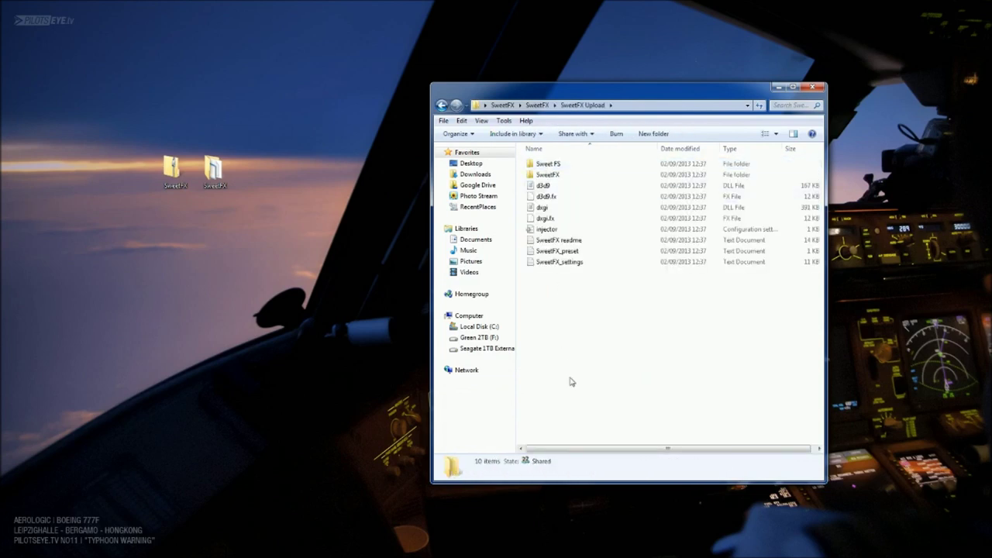
pyautogui.moveTo(558, 92); pyautogui.dragTo(193, 88)
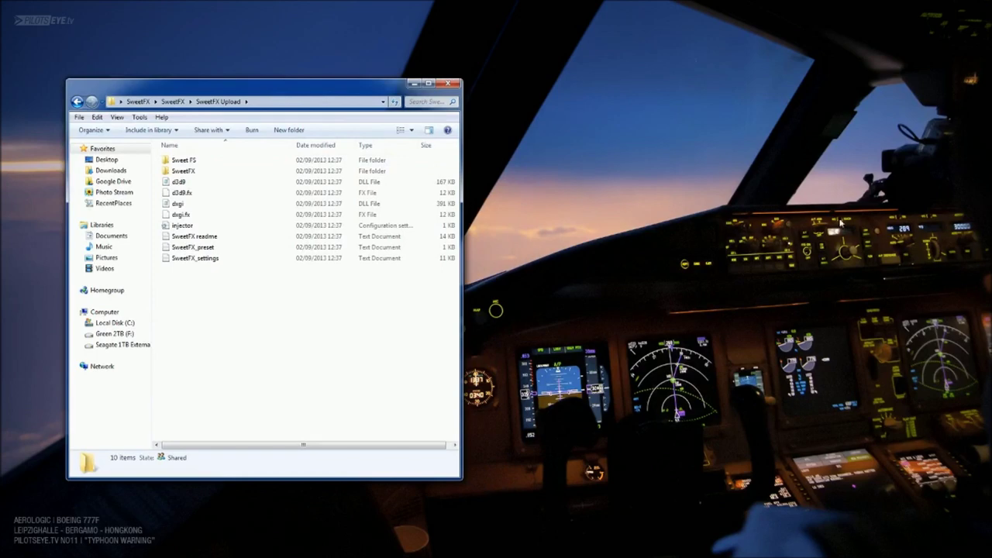
# - Open a second Explorer window on the right at Local Disk (C:)
pyautogui.press('super+e')
pyautogui.moveTo(361, 102); pyautogui.dragTo(769, 96)
pyautogui.doubleClick(651, 172)
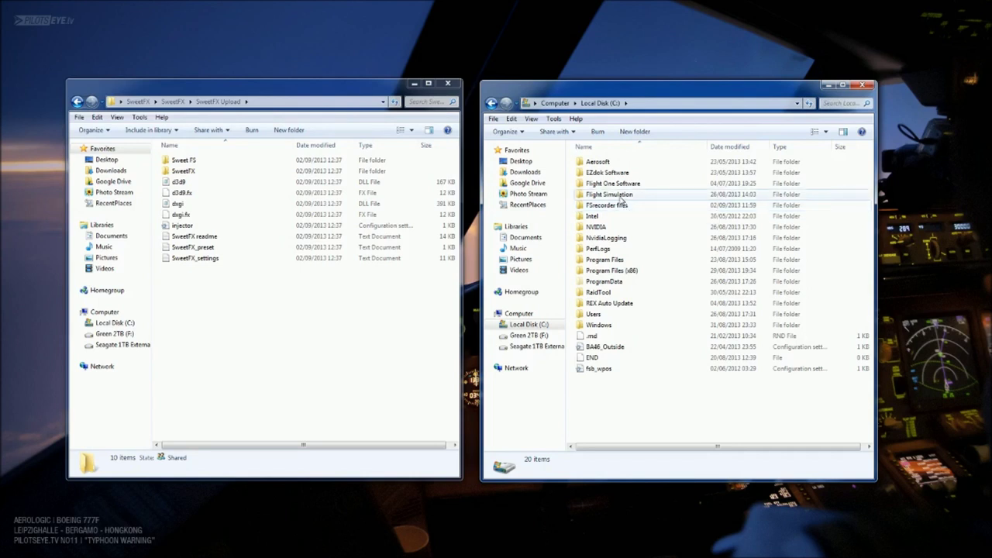
# - Browse the right window to Flight Simulation > FSX, then drag the 10 SweetFX files over and cancel
pyautogui.doubleClick(623, 195)
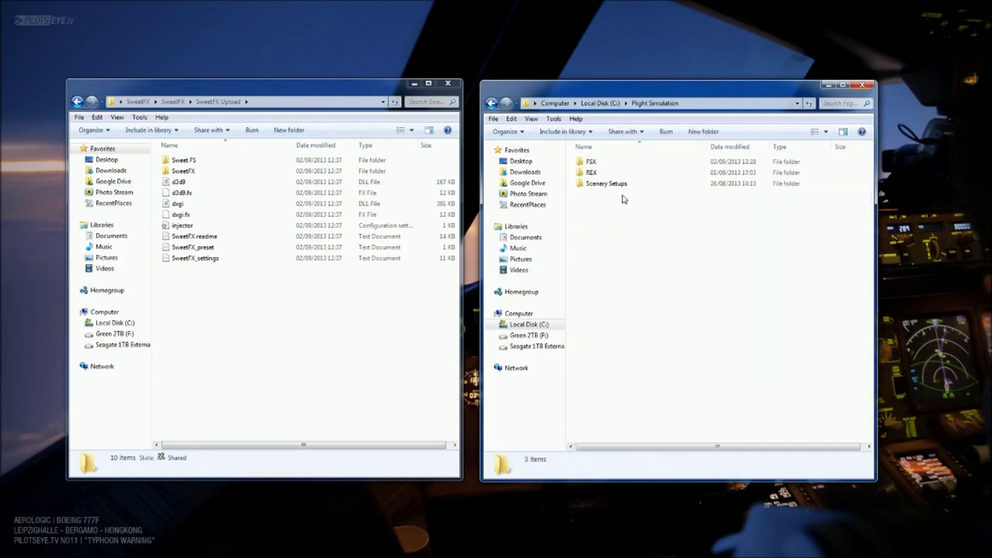
pyautogui.doubleClick(590, 161)
pyautogui.scroll(-10, 635, 206)
pyautogui.scroll(-15, 640, 231)
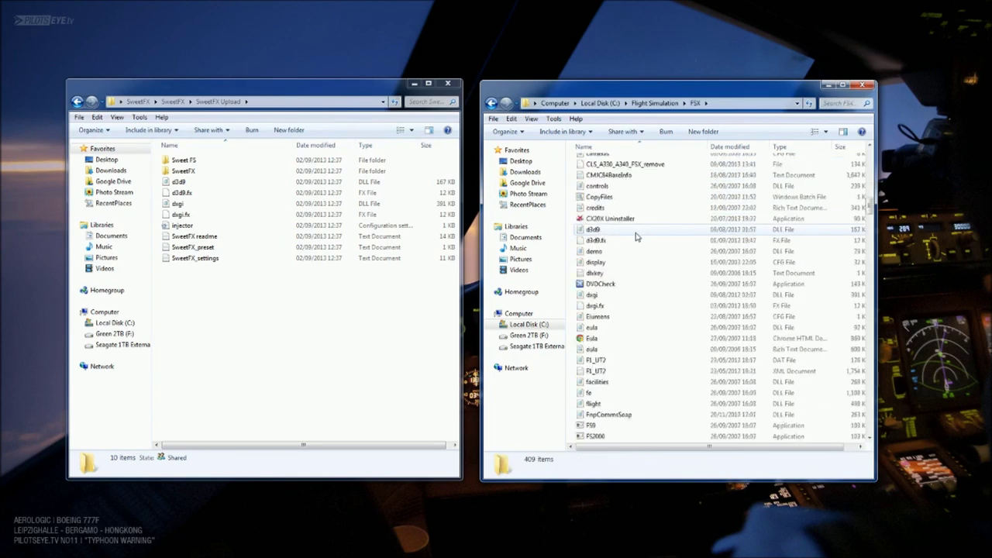
pyautogui.click(590, 283)
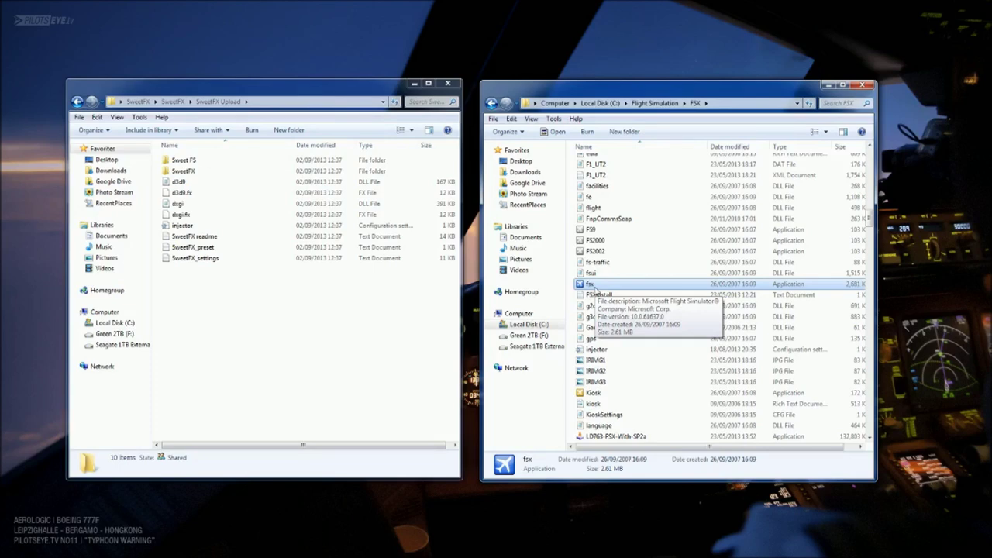
pyautogui.scroll(20, 590, 285)
pyautogui.moveTo(174, 334); pyautogui.dragTo(645, 271)
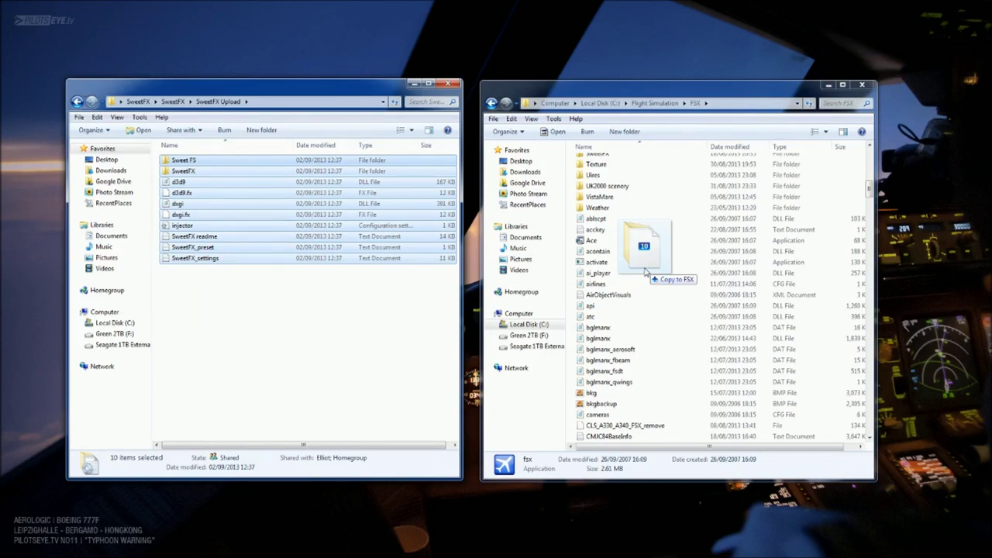
pyautogui.moveTo(645, 271); pyautogui.dragTo(235, 332)
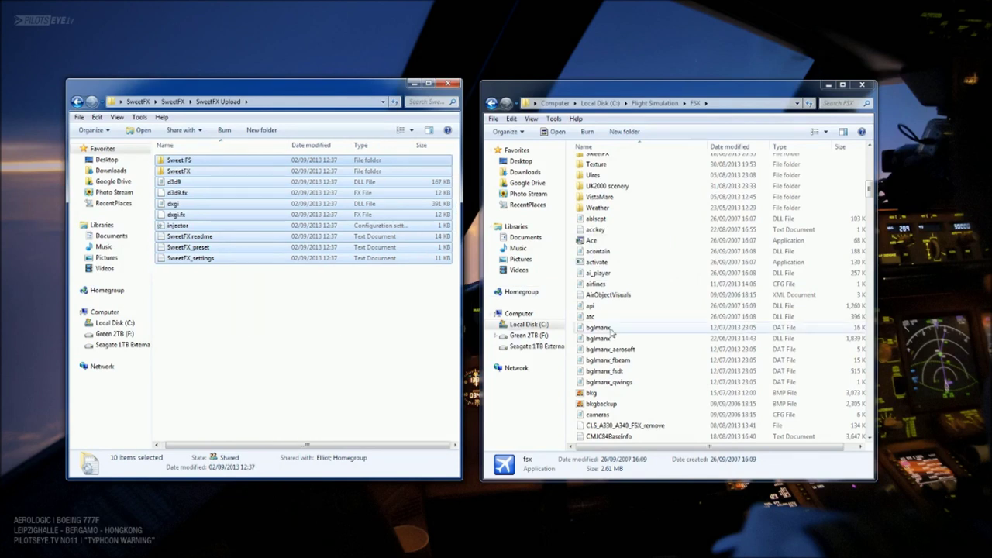
# - Point out the Sweet FS folder, SweetFX folder and d3d9 file already in FSX
pyautogui.click(663, 311)
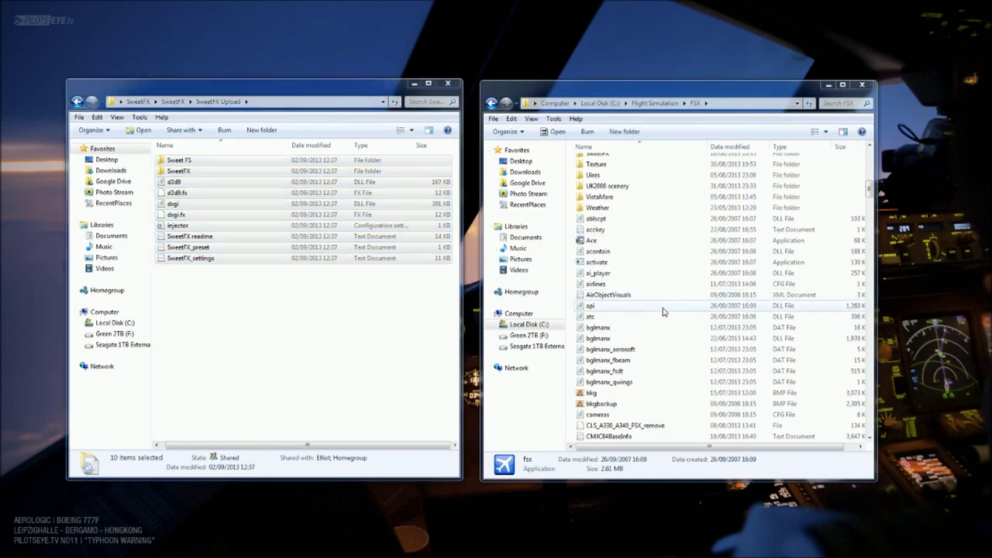
pyautogui.scroll(4, 636, 303)
pyautogui.click(608, 269)
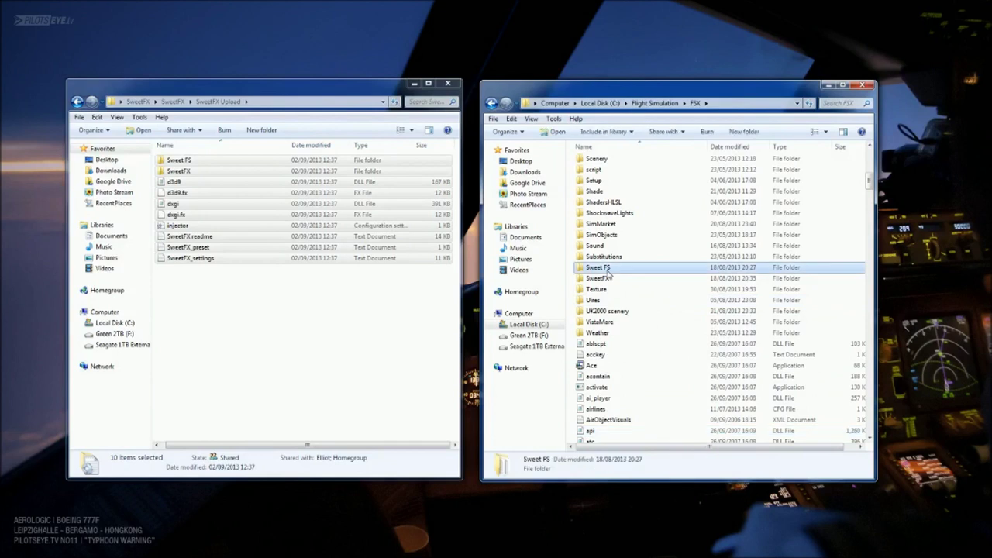
pyautogui.click(605, 278)
pyautogui.scroll(-8, 635, 308)
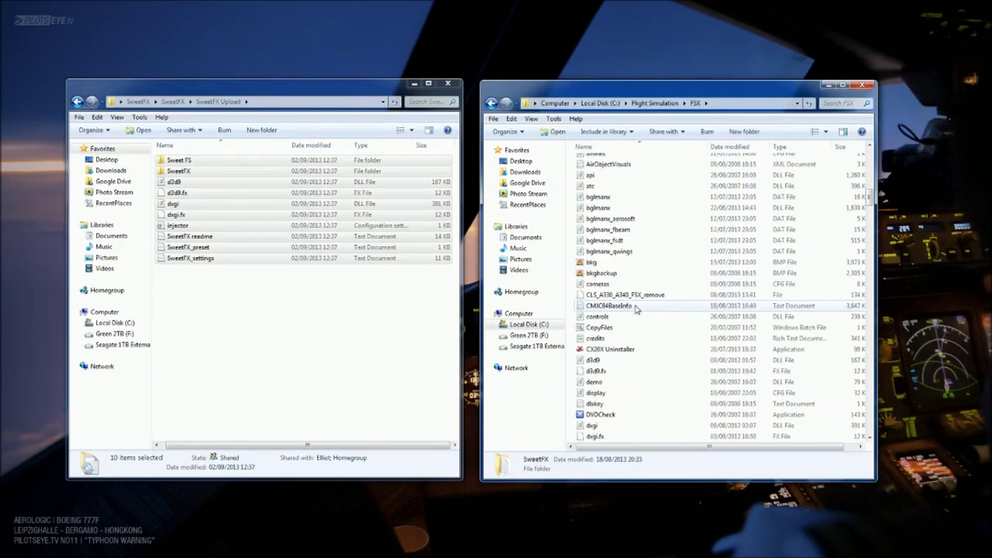
pyautogui.scroll(-3, 635, 309)
pyautogui.click(597, 263)
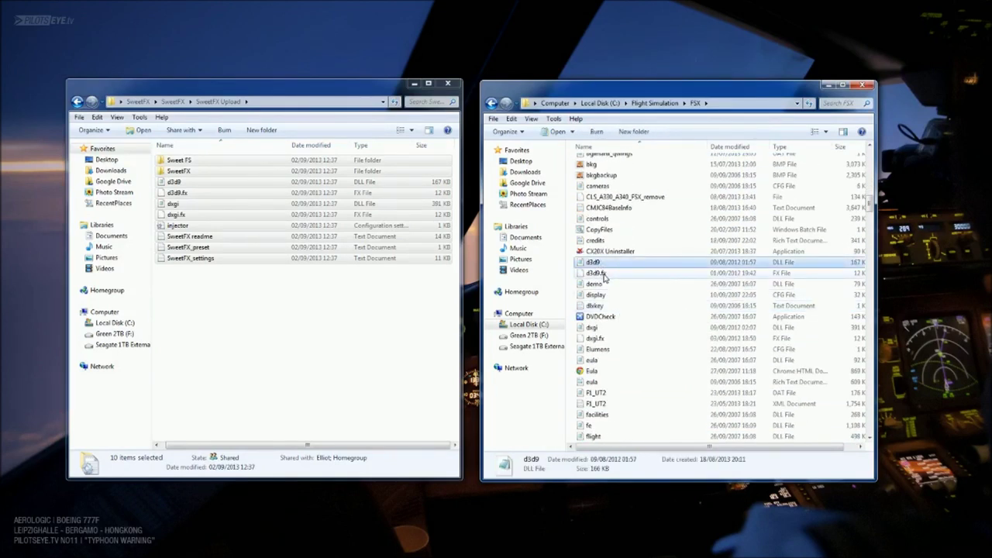
# - Open SweetFX_settings from the FSX folder in Notepad
pyautogui.scroll(-10, 620, 302)
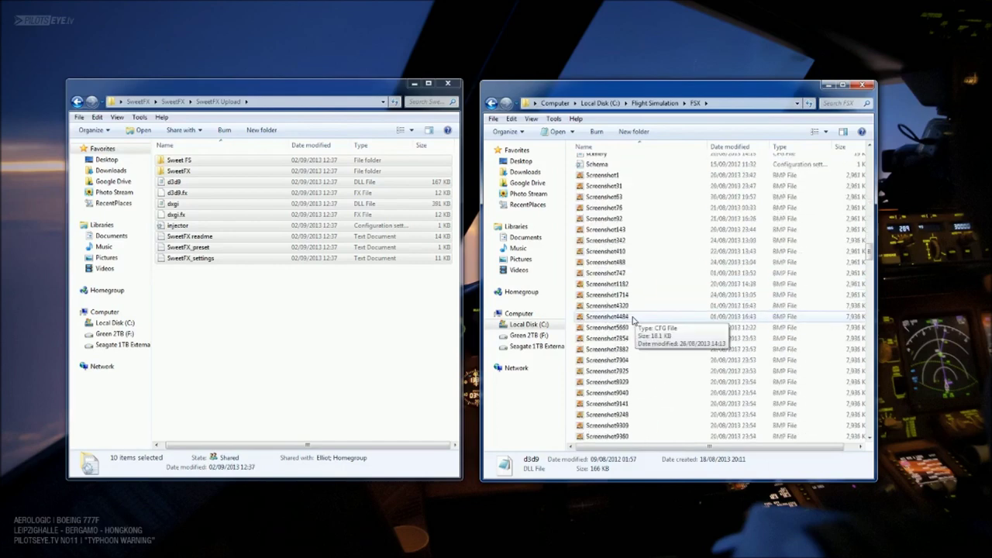
pyautogui.scroll(-10, 634, 325)
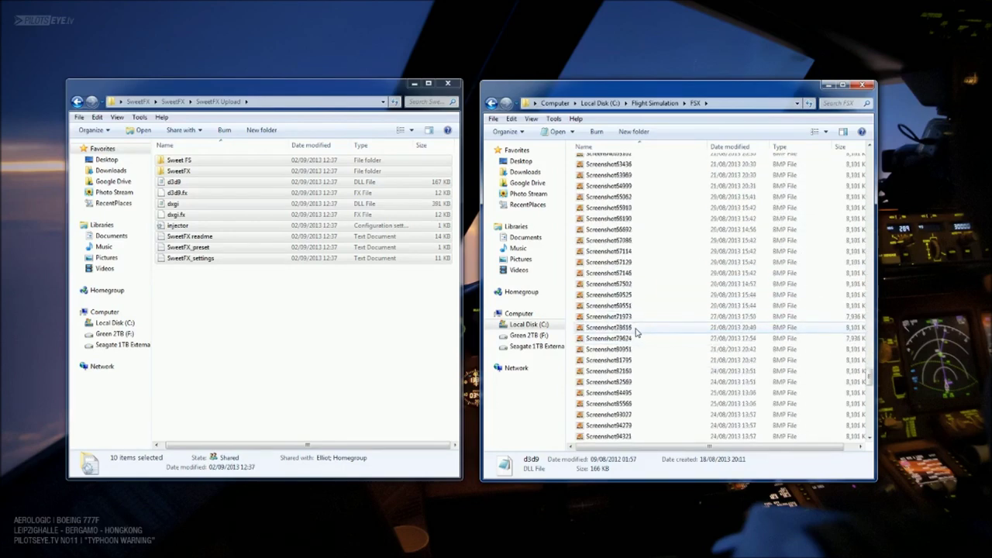
pyautogui.scroll(-10, 636, 332)
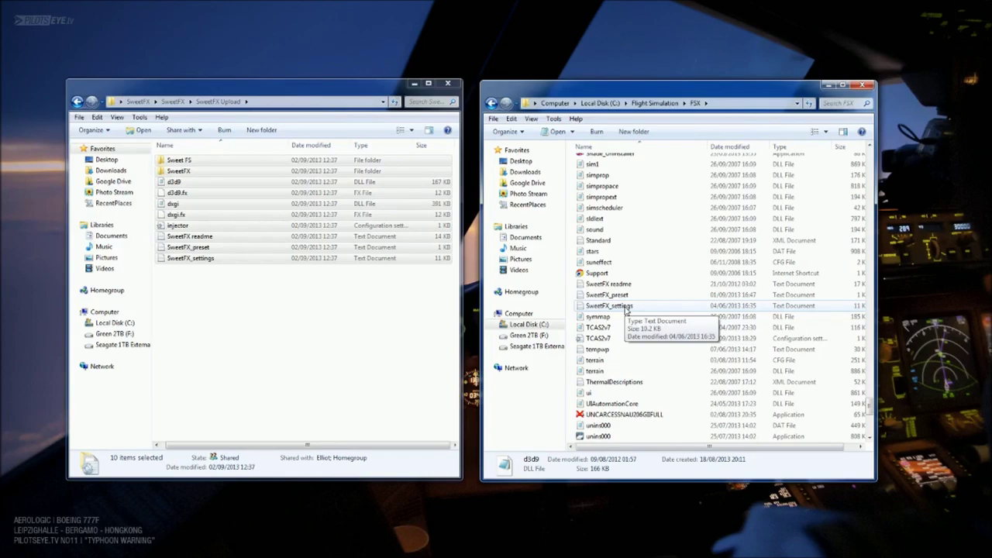
pyautogui.doubleClick(625, 307)
pyautogui.scroll(-10, 175, 288)
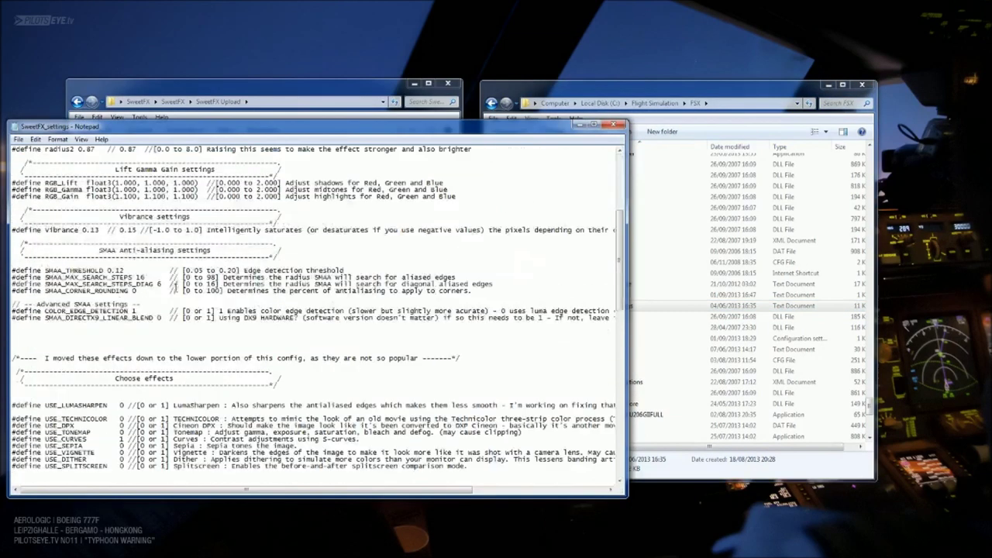
# - Read through SweetFX_settings in Notepad and close it
pyautogui.scroll(-20, 175, 287)
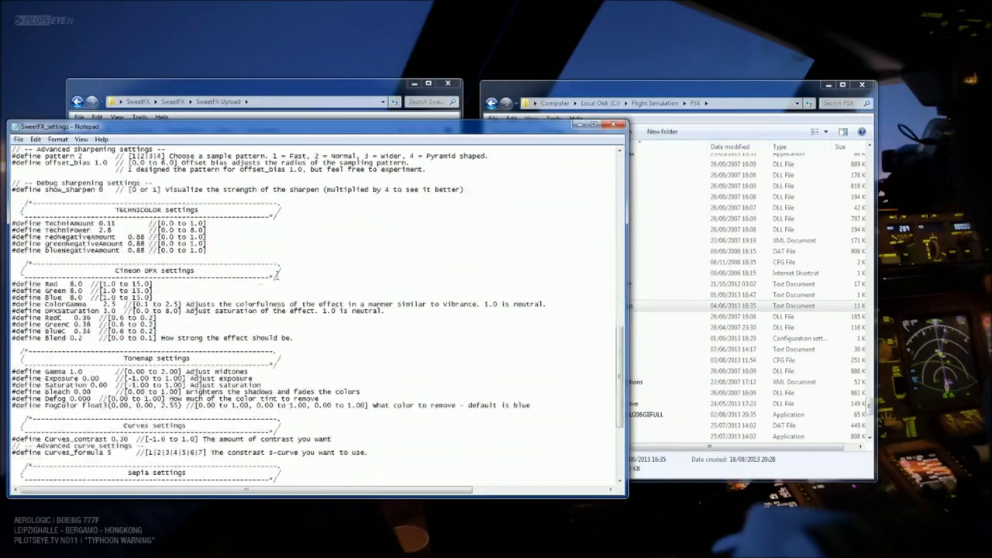
pyautogui.click(613, 124)
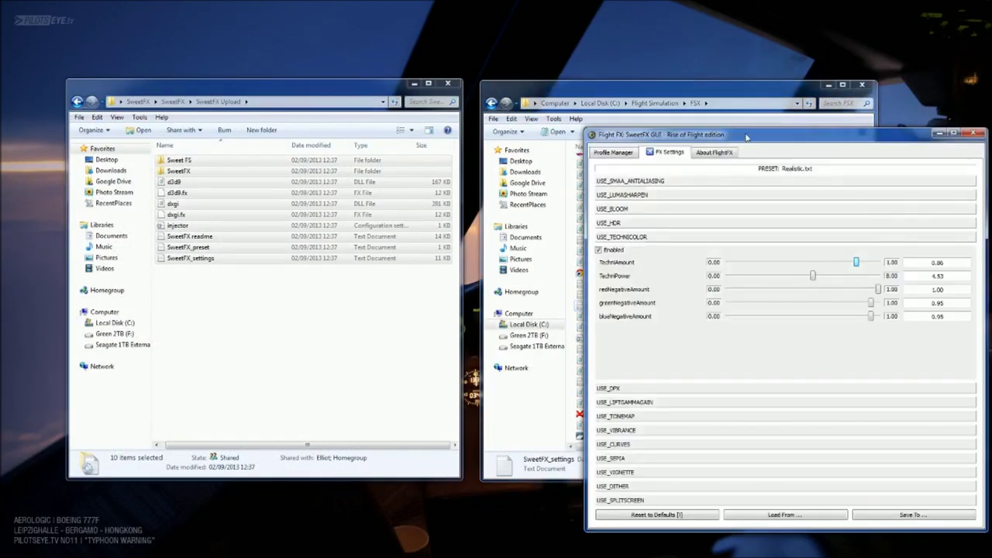
# - Open the profile's SweetFX FX Settings in FlightFX, expand Lift Gamma Gain, and close SweetFX Upload
pyautogui.moveTo(620, 96); pyautogui.dragTo(556, 114)
pyautogui.click(552, 126)
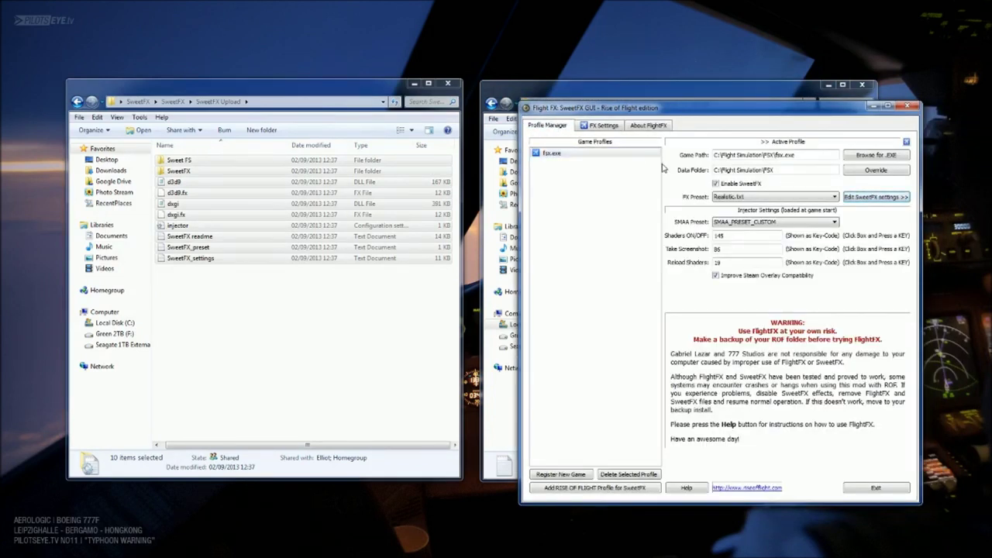
pyautogui.click(857, 197)
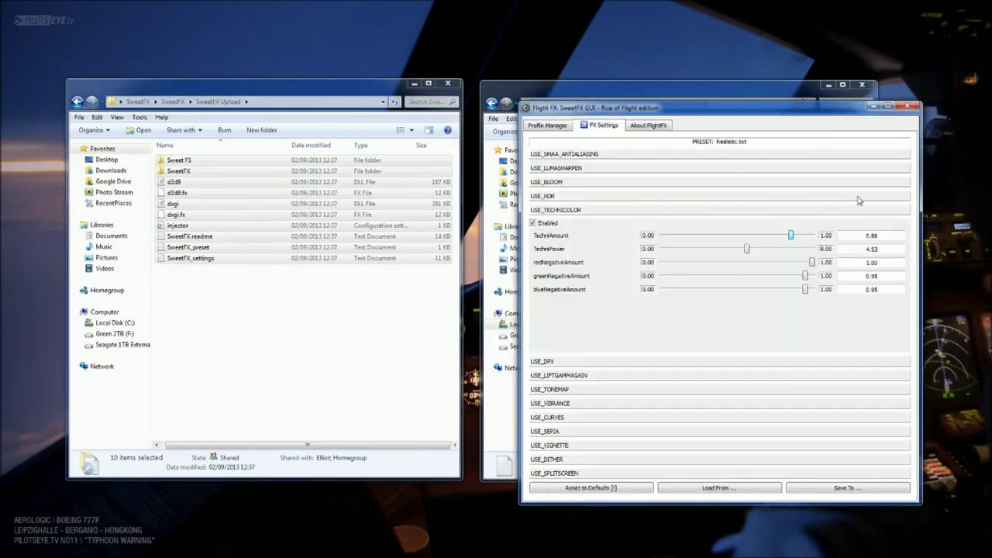
pyautogui.click(568, 376)
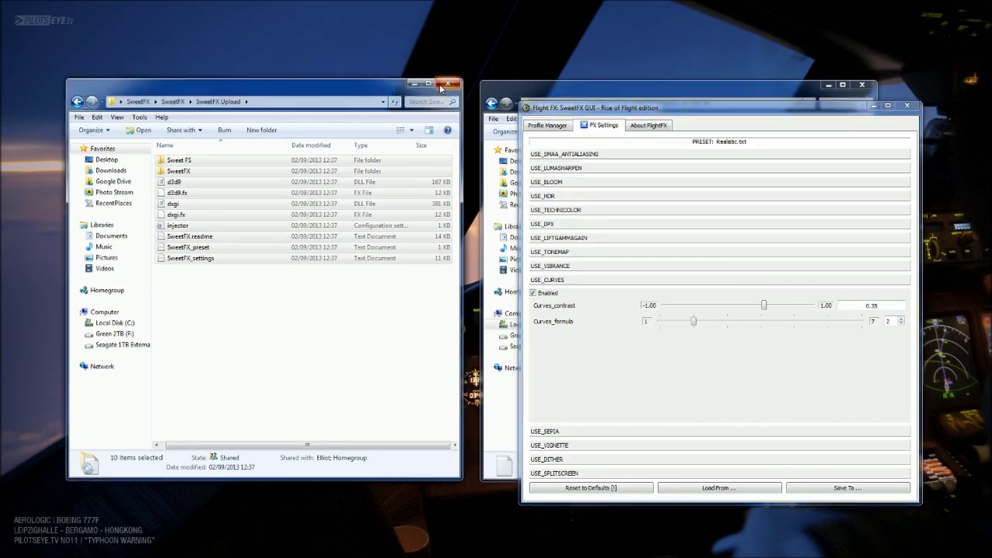
pyautogui.click(440, 88)
# - Close the FSX folder window, dismiss the SCENERY.CFG error, and move FlightFX to the right
pyautogui.click(862, 83)
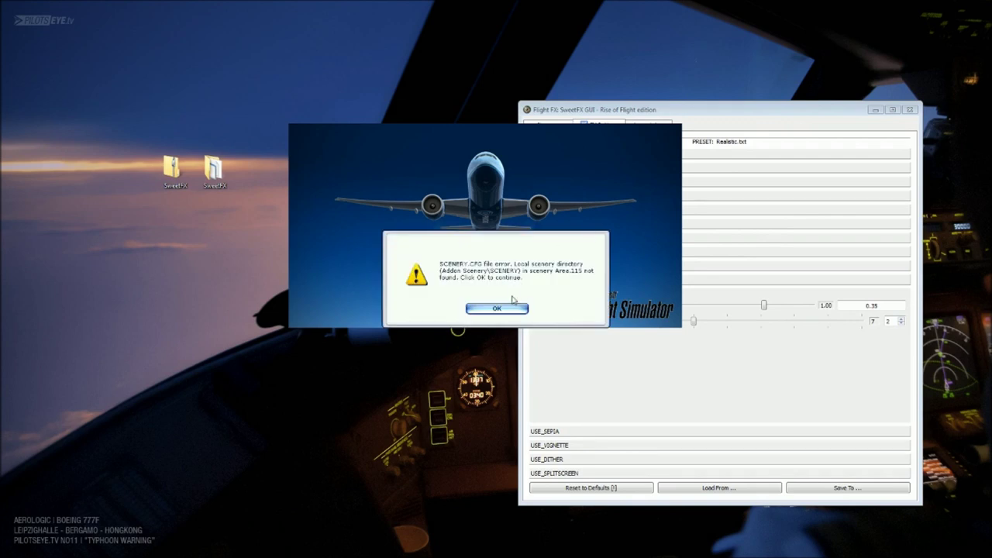
pyautogui.click(506, 306)
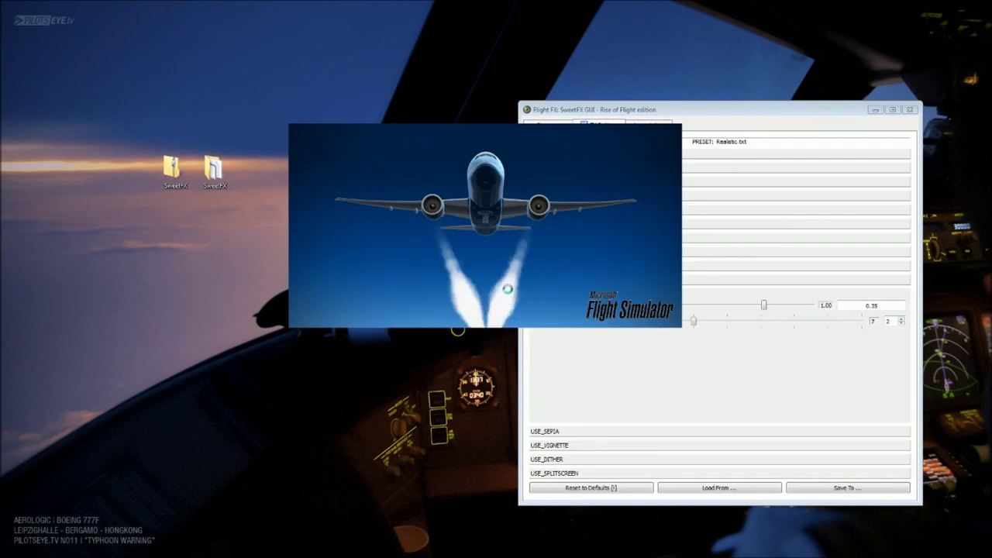
pyautogui.click(787, 113)
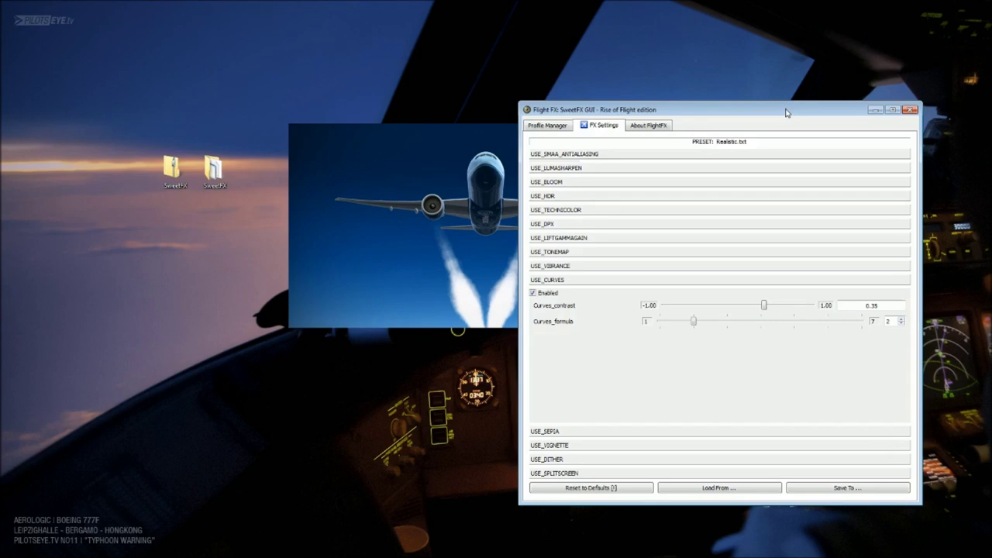
pyautogui.moveTo(786, 112); pyautogui.dragTo(849, 53)
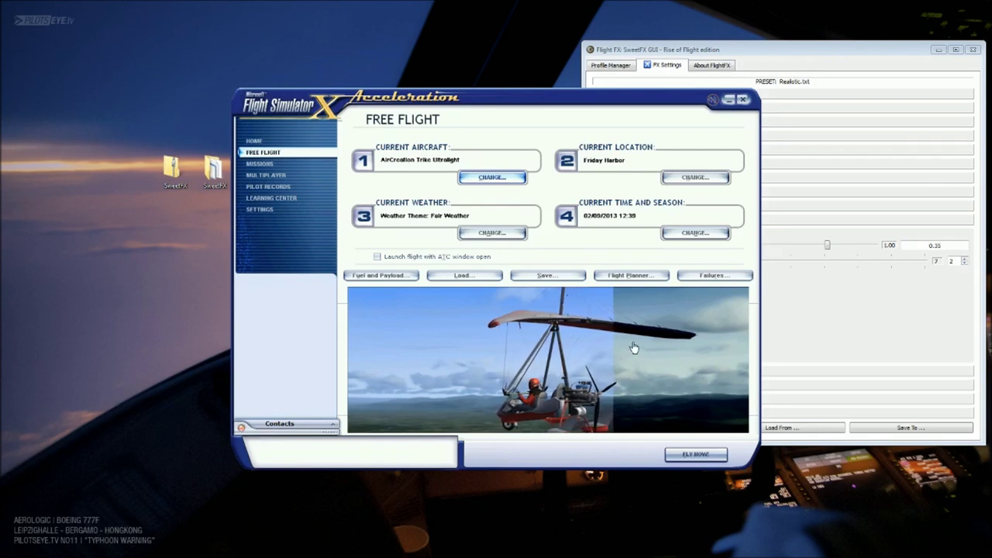
# - Set the starting airport to Washington Dulles (KIAD)
pyautogui.click(695, 179)
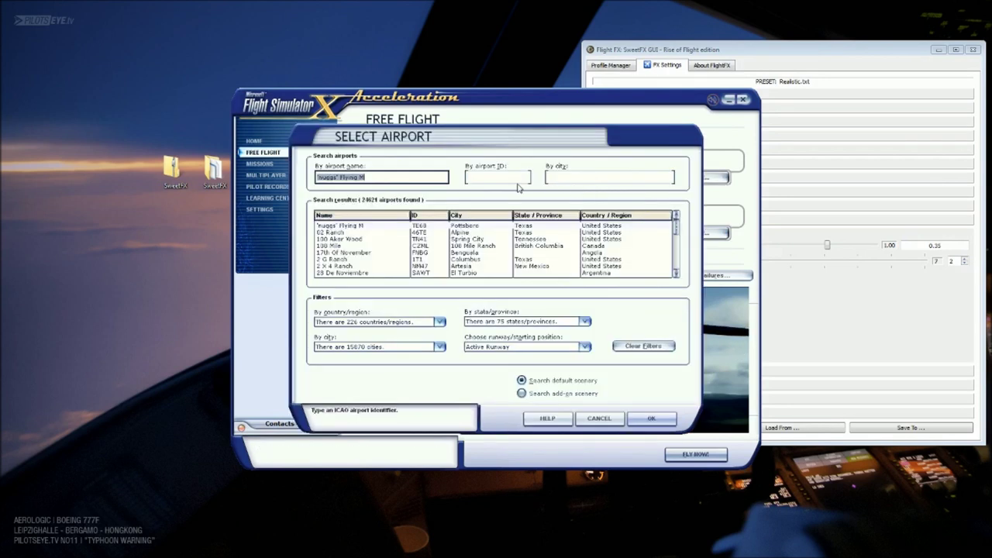
pyautogui.click(511, 177)
pyautogui.write('kiad')
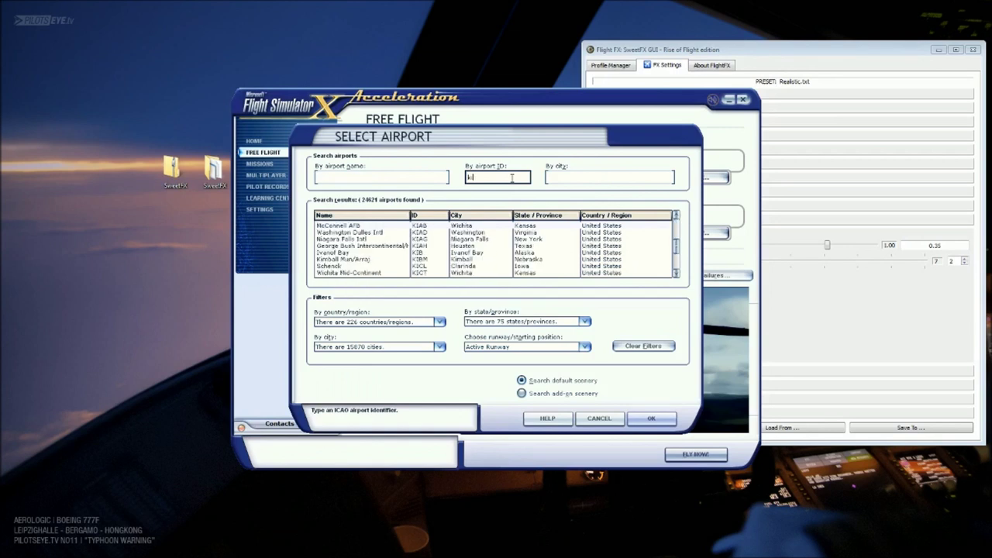
pyautogui.doubleClick(516, 232)
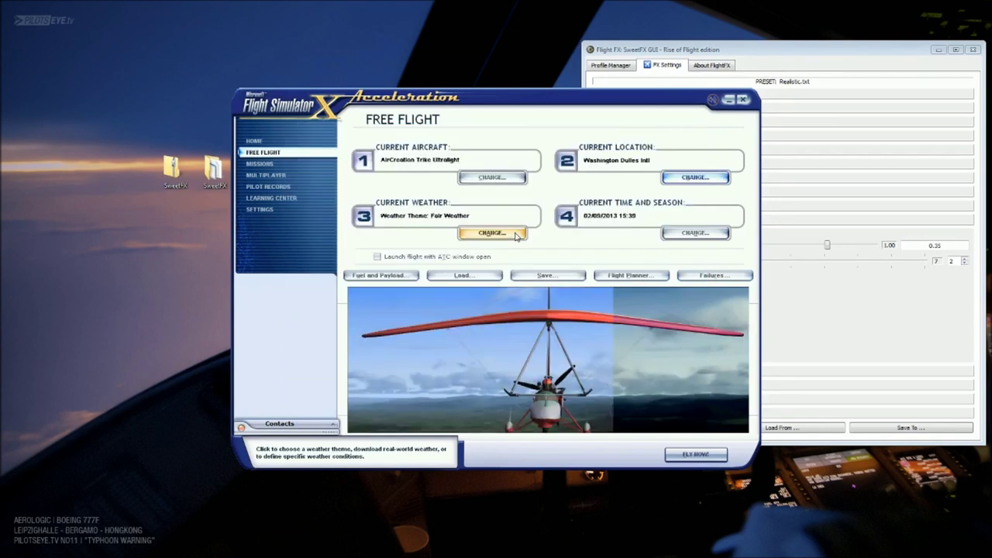
# - Choose the Aerosoft Delta A320 as the aircraft and start the free flight
pyautogui.click(471, 179)
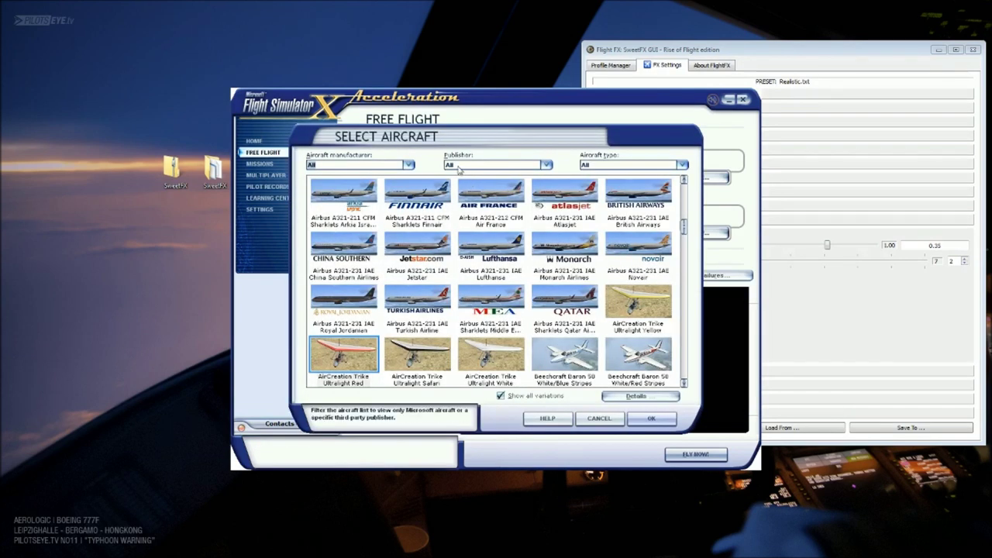
pyautogui.click(478, 165)
pyautogui.click(477, 183)
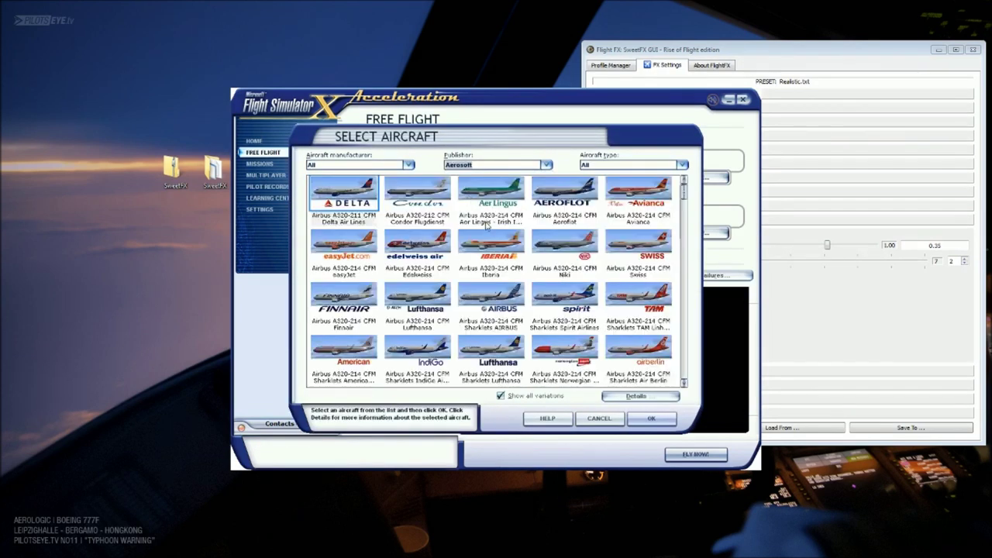
pyautogui.press('Escape')
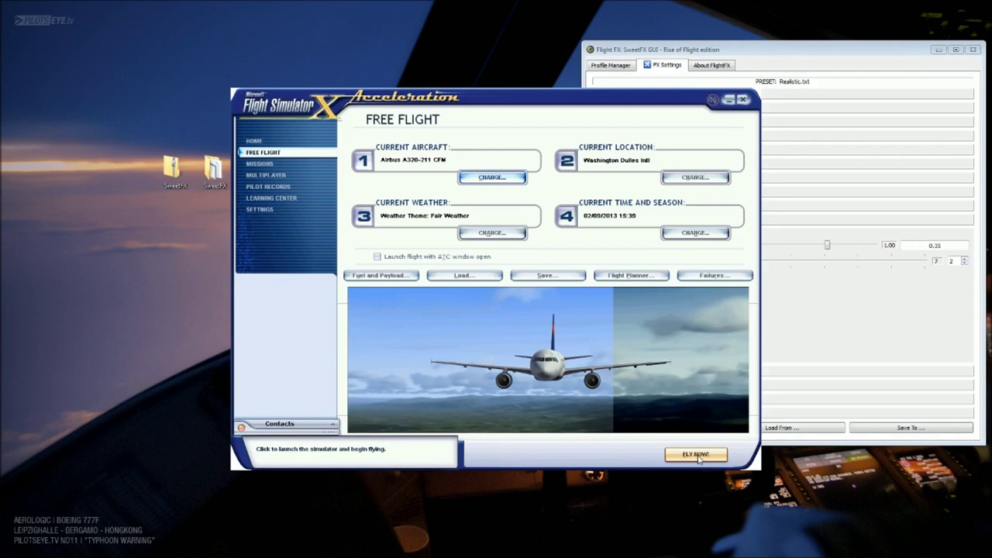
pyautogui.click(697, 455)
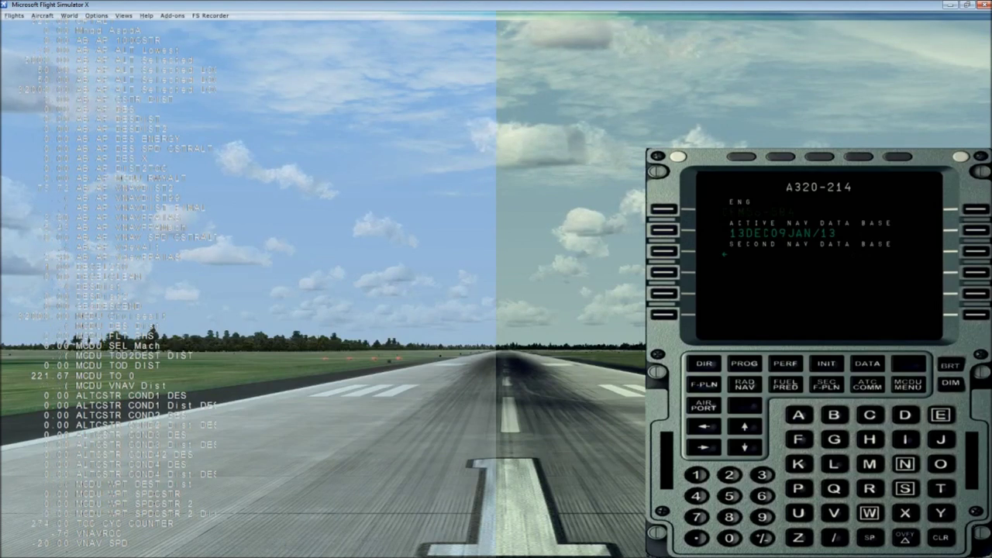
# - Close the MCDU popup, switch to an external view of the Delta A320, and bring up FlightFX
pyautogui.press('a')
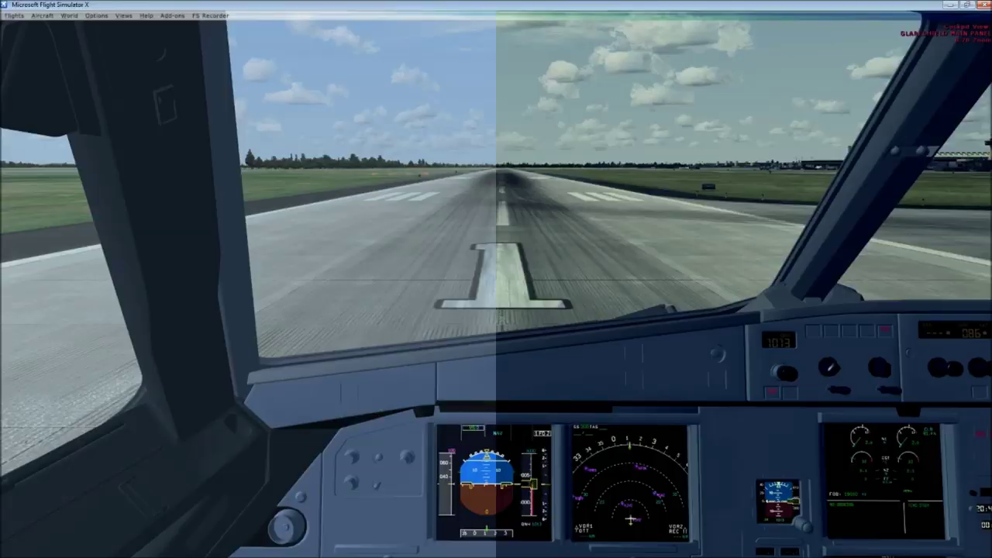
pyautogui.press('a')
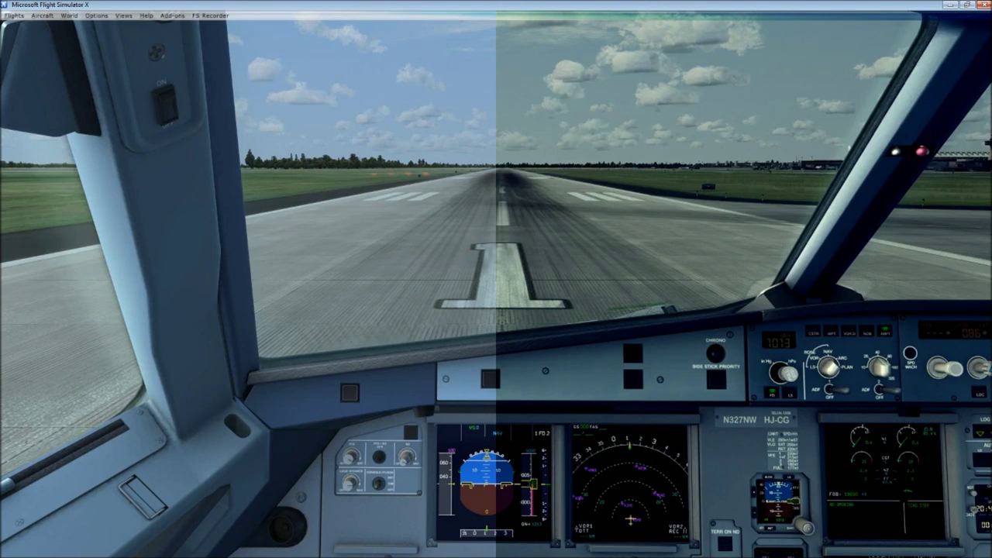
pyautogui.press('s')
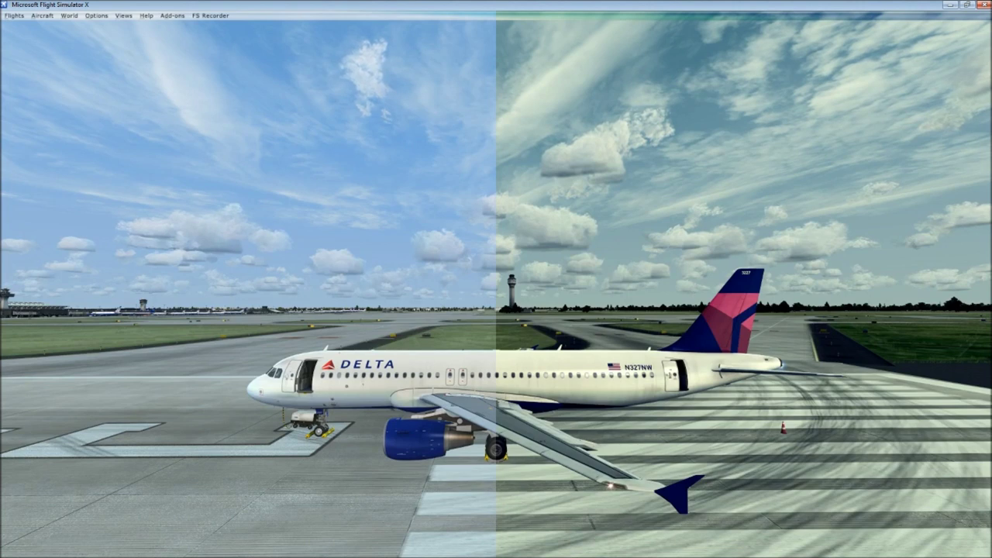
pyautogui.hotkey('alt', 'Tab')
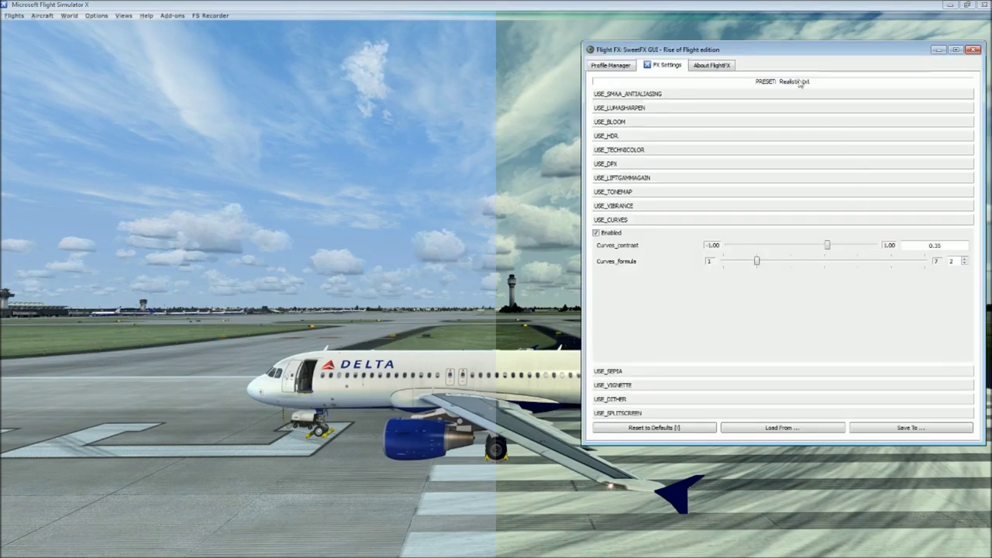
# - Lower Technicolor's TechniAmount to 0.49, pause the simulator to view it, and return to FlightFX
pyautogui.click(650, 151)
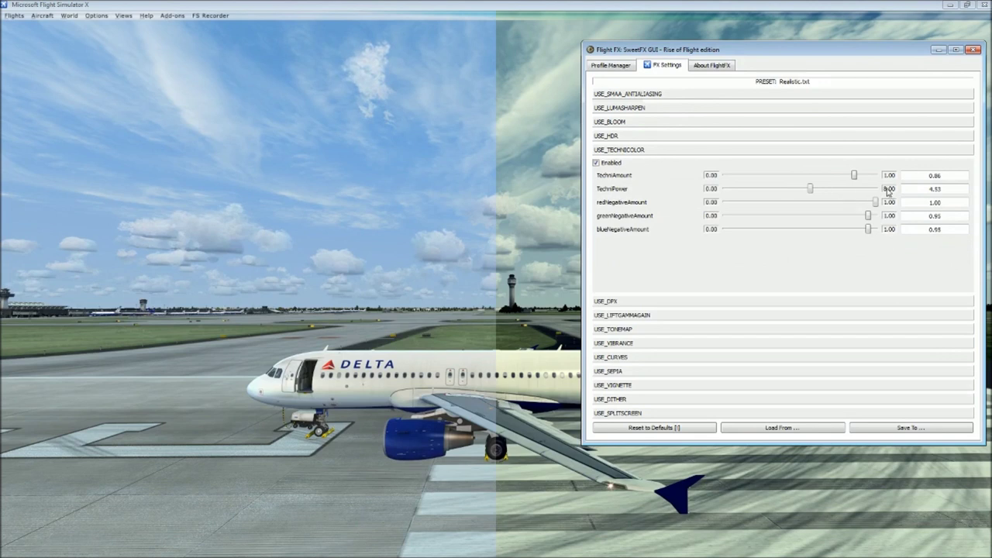
pyautogui.moveTo(854, 176); pyautogui.dragTo(801, 182)
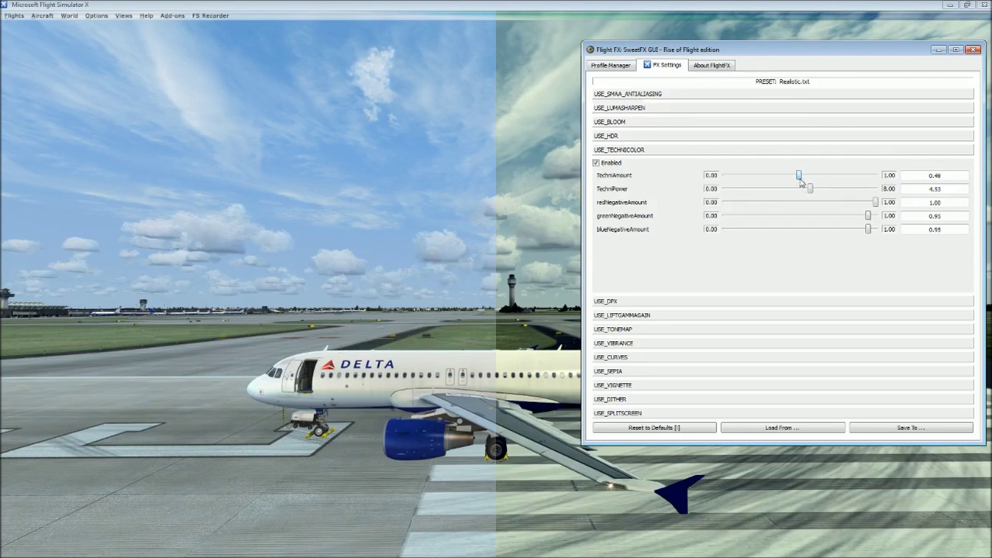
pyautogui.click(533, 171)
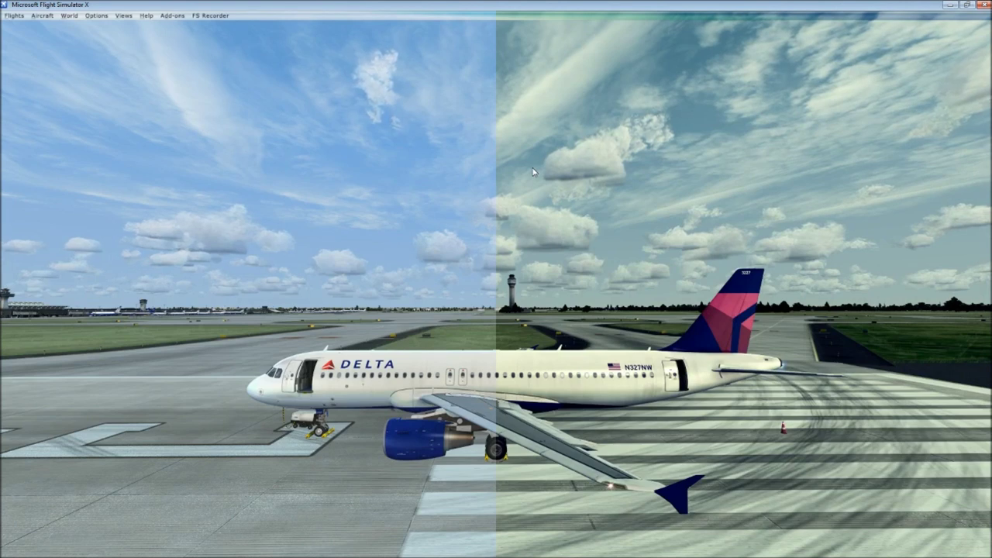
pyautogui.press('p')
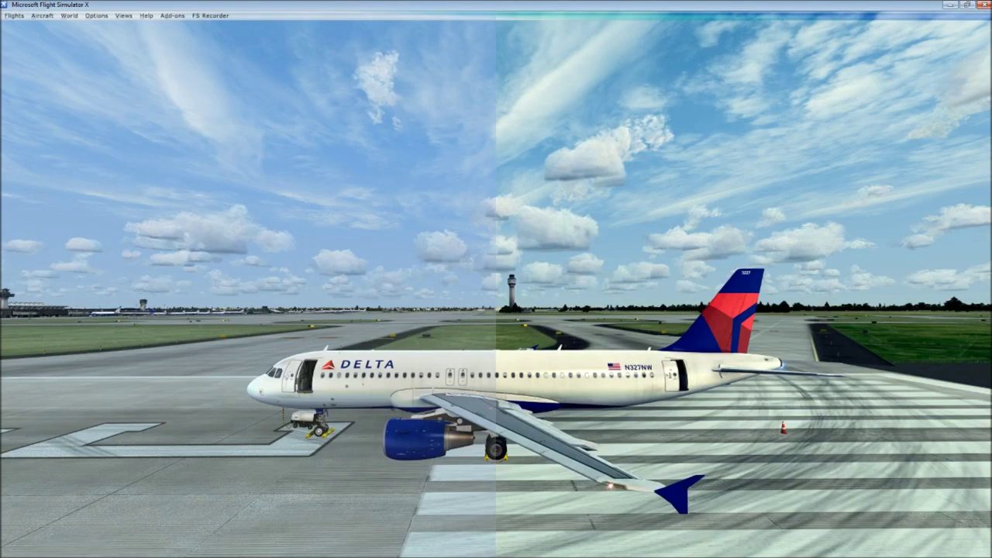
pyautogui.hotkey('alt', 'Tab')
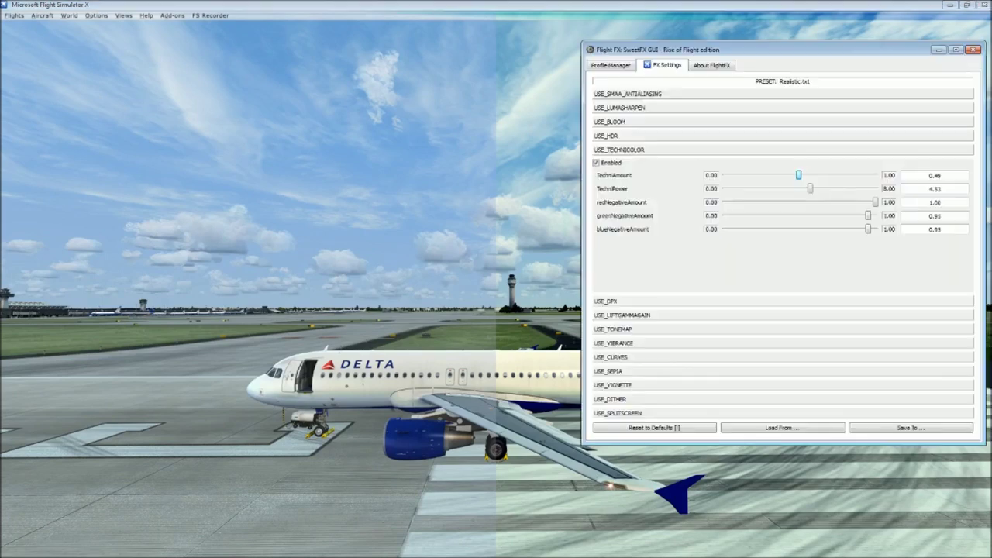
# - Turn off FlightFX's split-screen comparison and return to the simulator in cockpit view
pyautogui.click(629, 412)
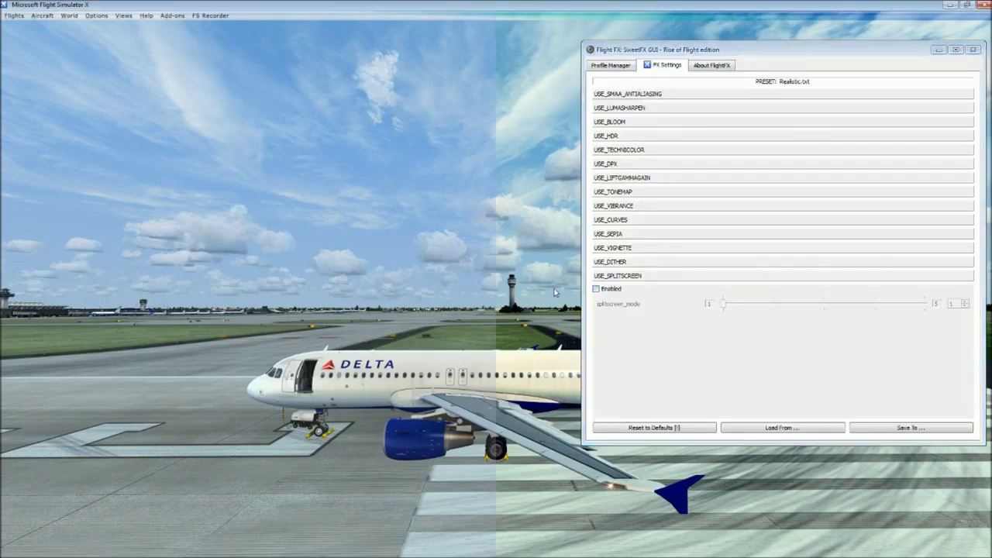
pyautogui.hotkey('alt', 'Tab')
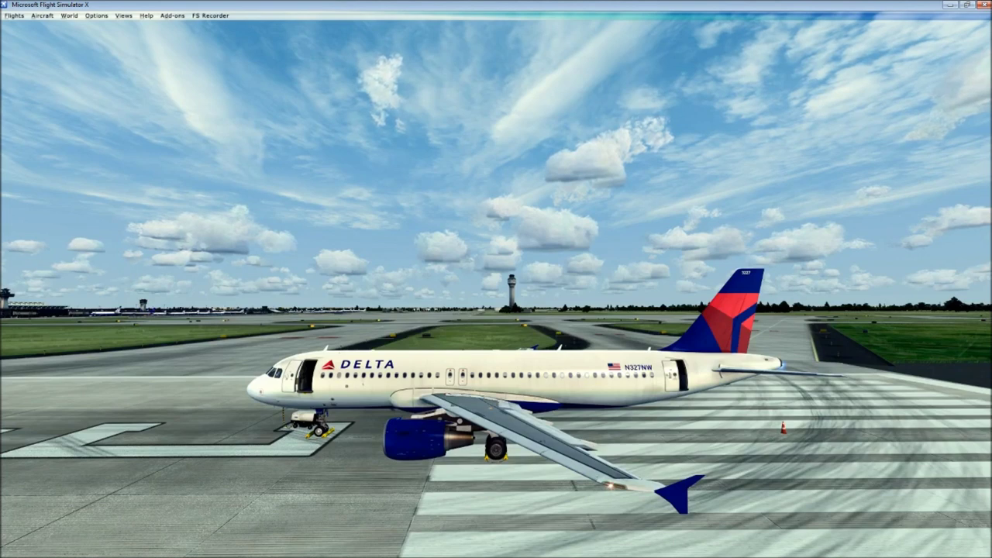
pyautogui.press('s')
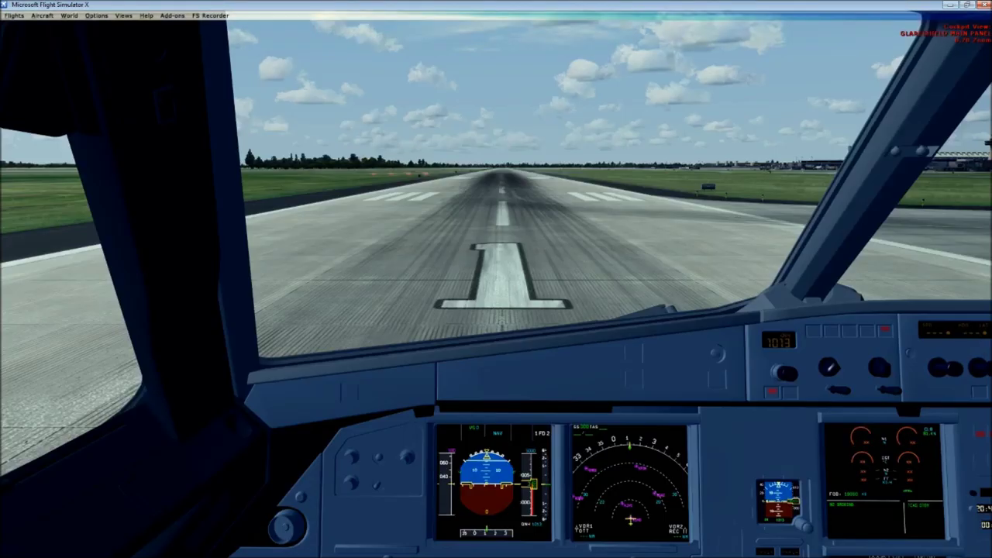
# - Look down at the A320's centre pedestal, then back up through the windscreen
pyautogui.press('a')
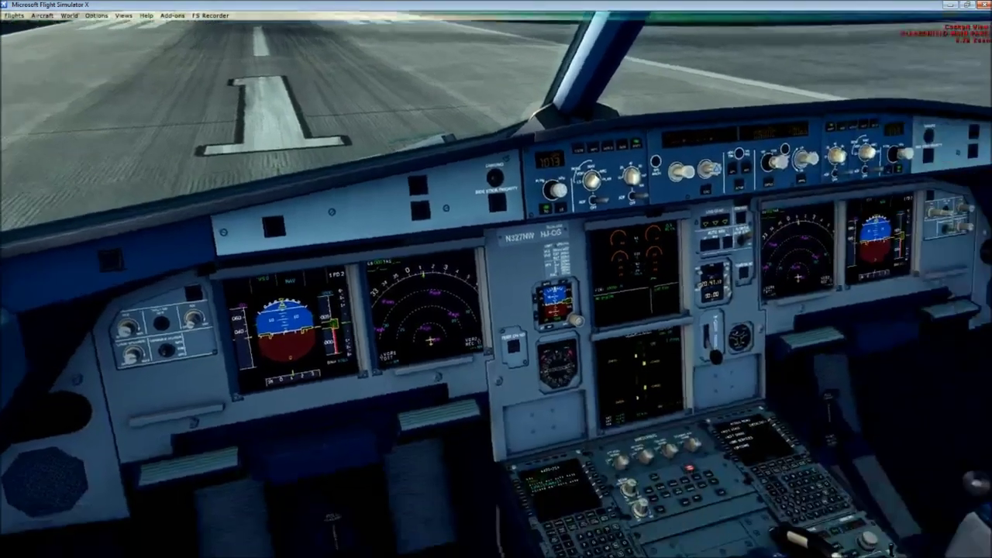
pyautogui.press('a')
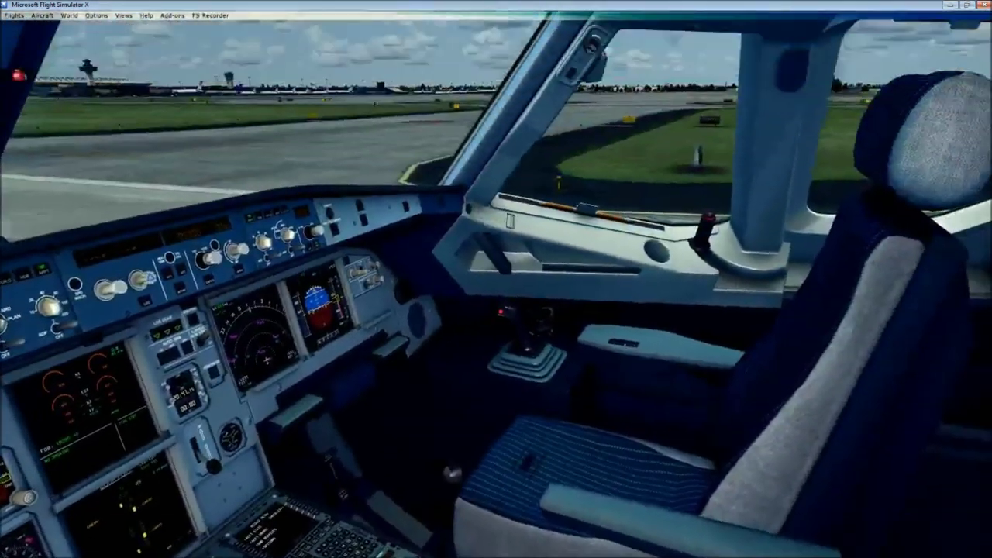